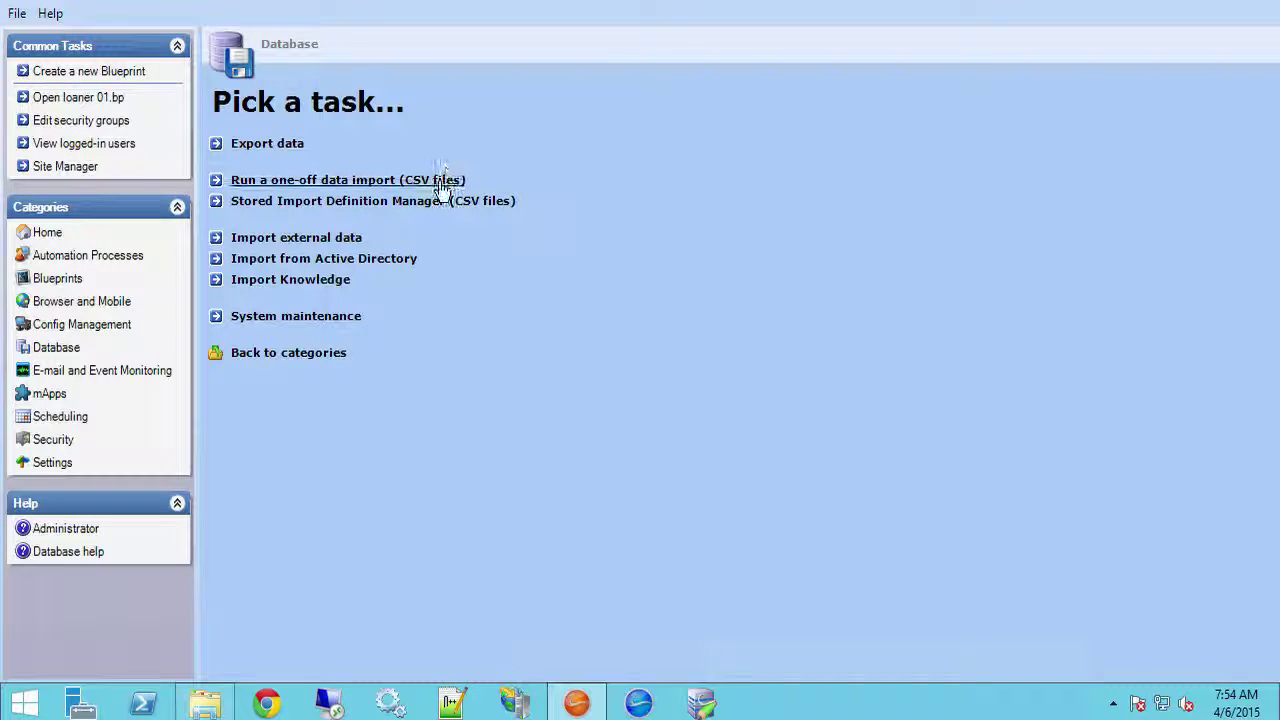
Start a one-off CSV data import and choose Incident SubCategory.csv from the loaner folder as the import file
{"action": "left_click", "coordinate": [443, 182]}
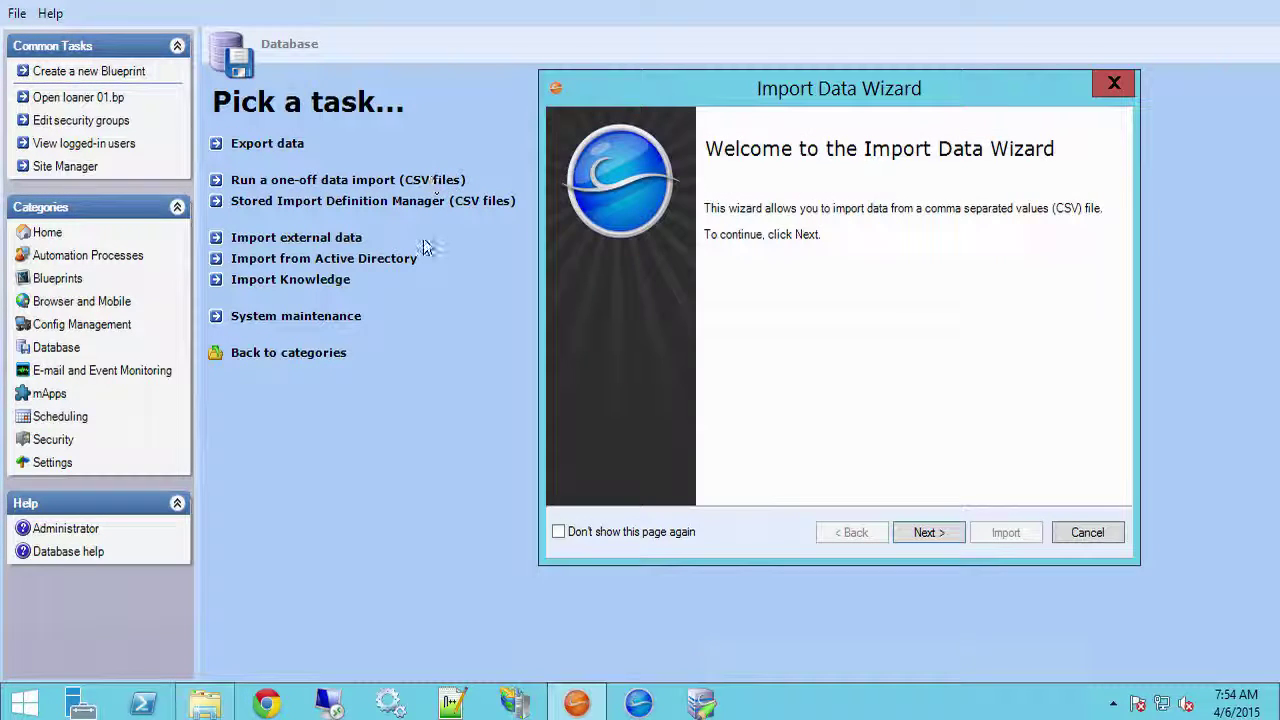
{"action": "left_click", "coordinate": [932, 531]}
{"action": "left_click", "coordinate": [1092, 210]}
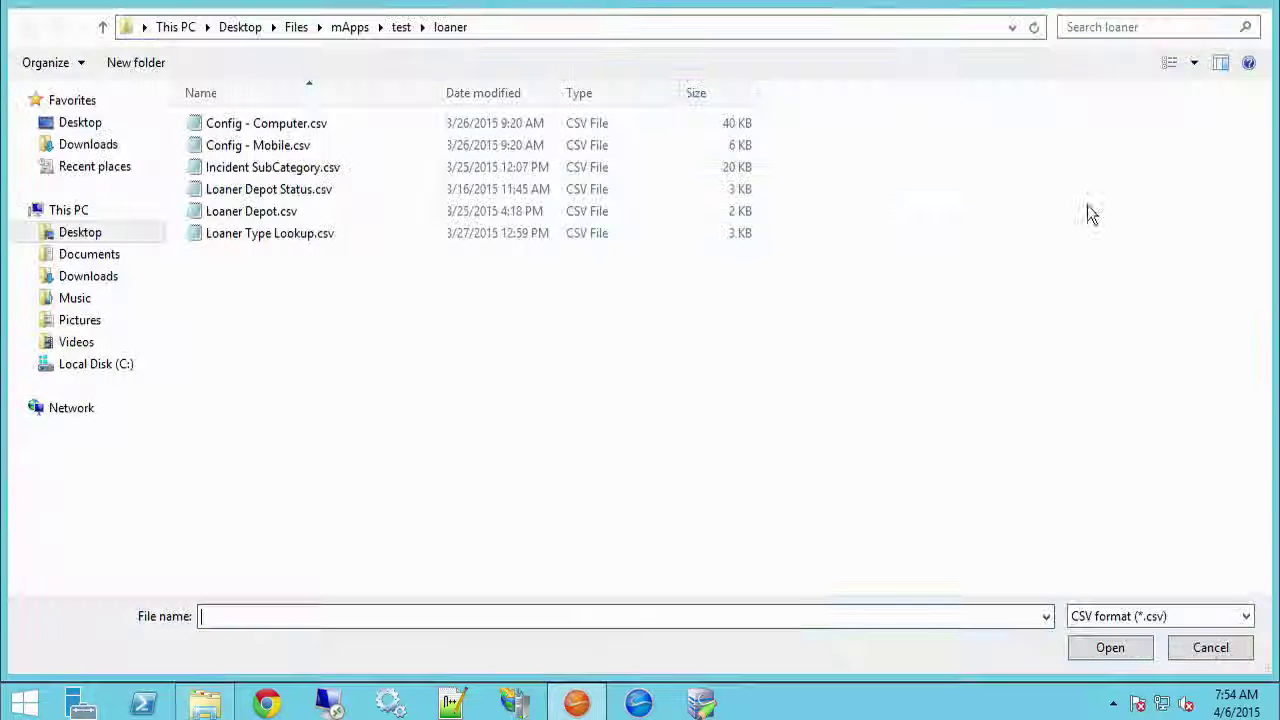
{"action": "double_click", "coordinate": [337, 169]}
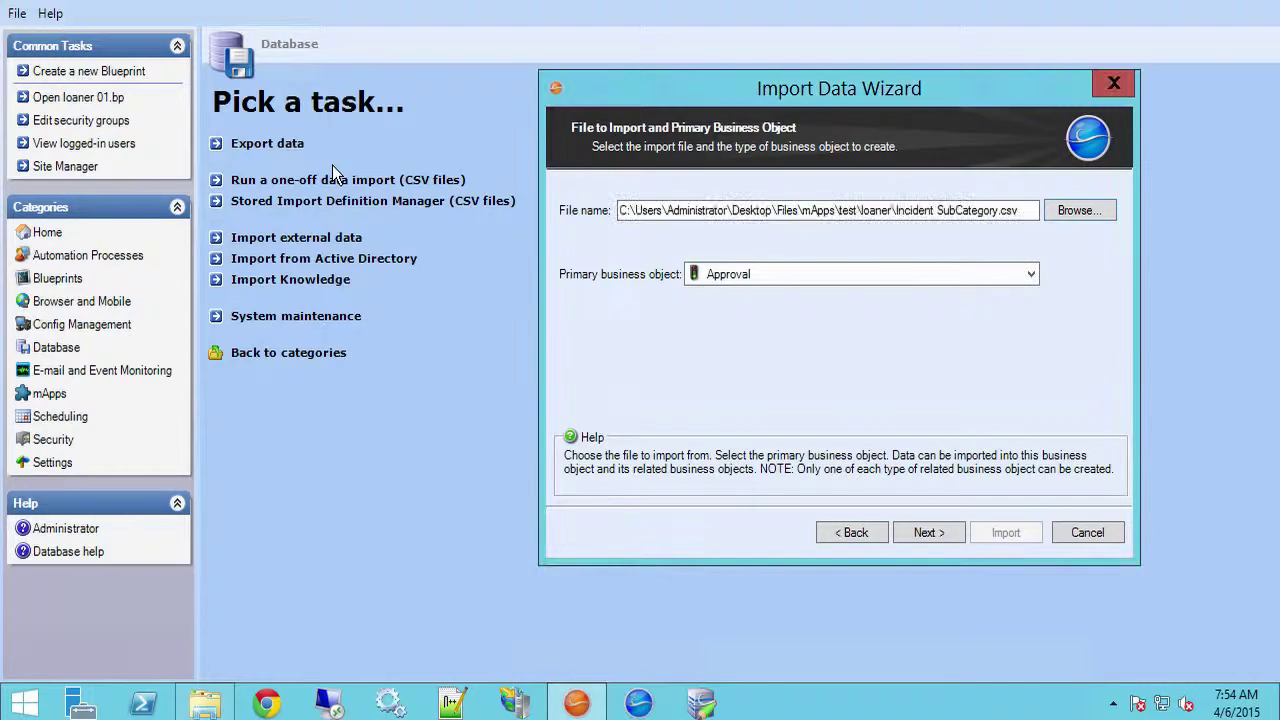
Set the import's primary business object to Incident SubCategory and continue to the column mapping
{"action": "left_click", "coordinate": [1030, 274]}
{"action": "left_click_drag", "start_coordinate": [1030, 28], "coordinate": [1033, 186]}
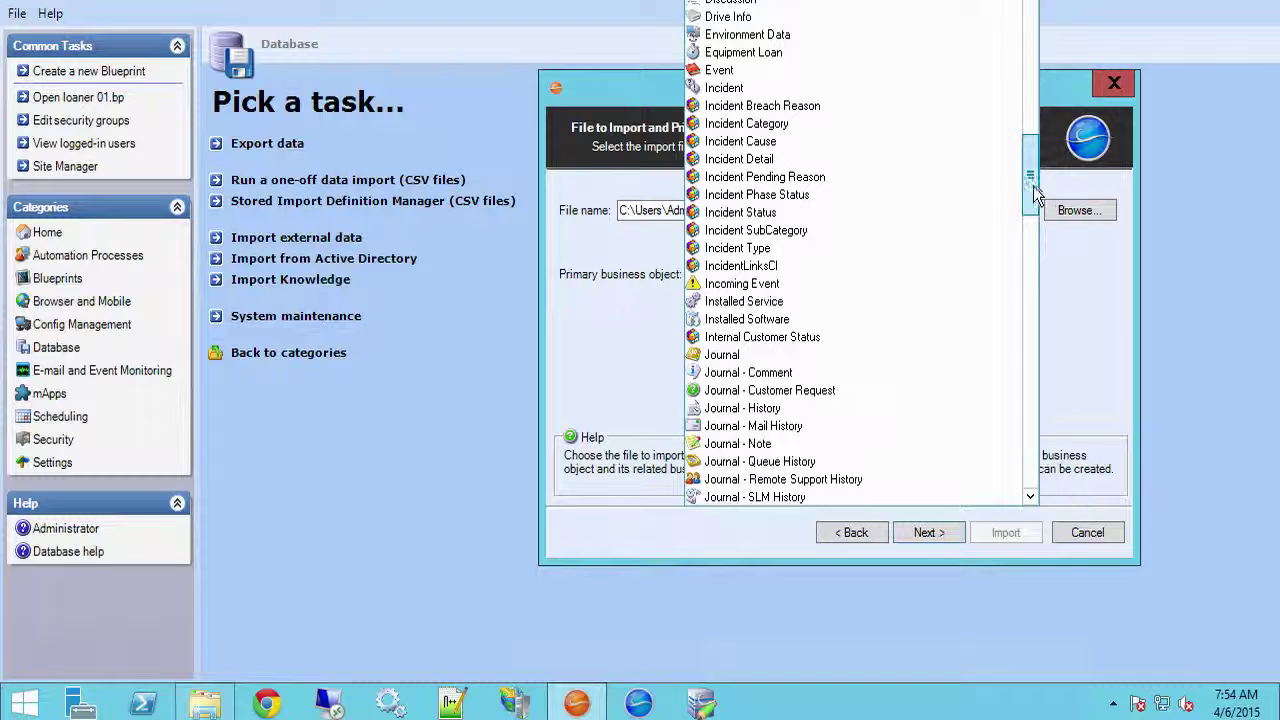
{"action": "left_click", "coordinate": [850, 225]}
{"action": "left_click", "coordinate": [930, 532]}
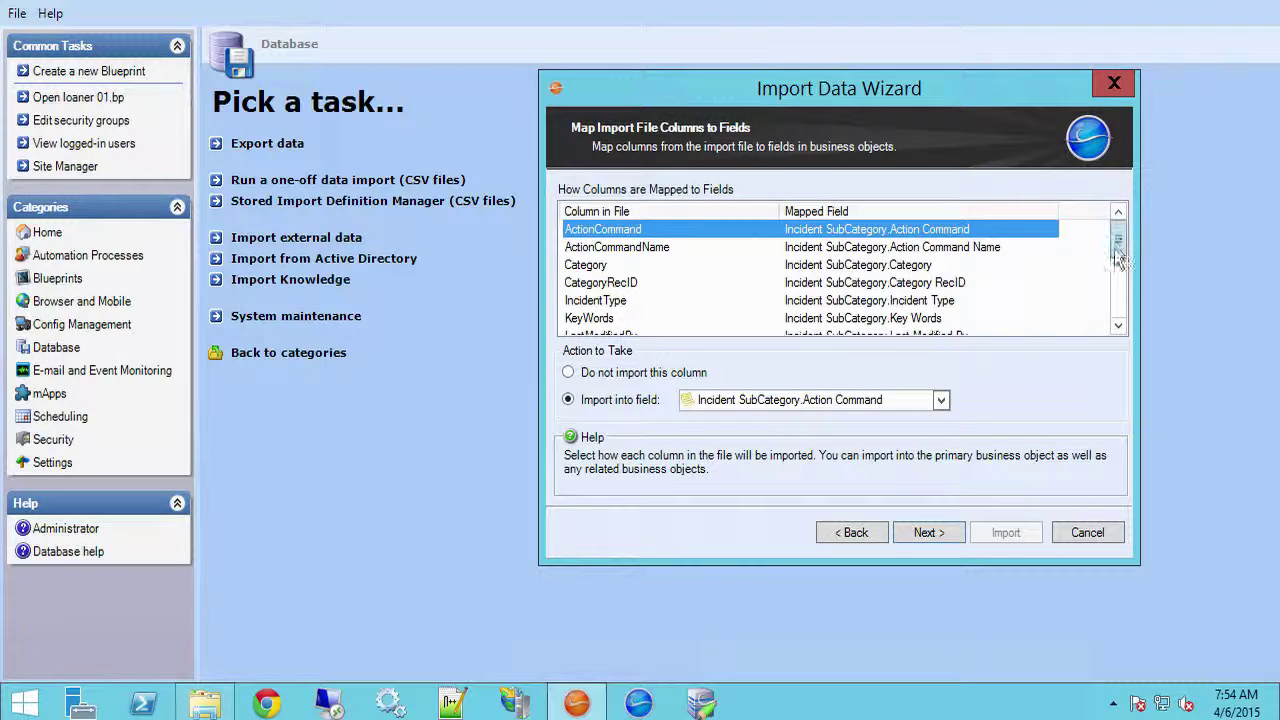
Review and accept the default column mappings, adding no extra field values and leaving Ignore duplicate values off
{"action": "left_click_drag", "start_coordinate": [1118, 240], "coordinate": [1118, 335]}
{"action": "scroll", "coordinate": [1118, 300], "scroll_direction": "up", "scroll_amount": 5}
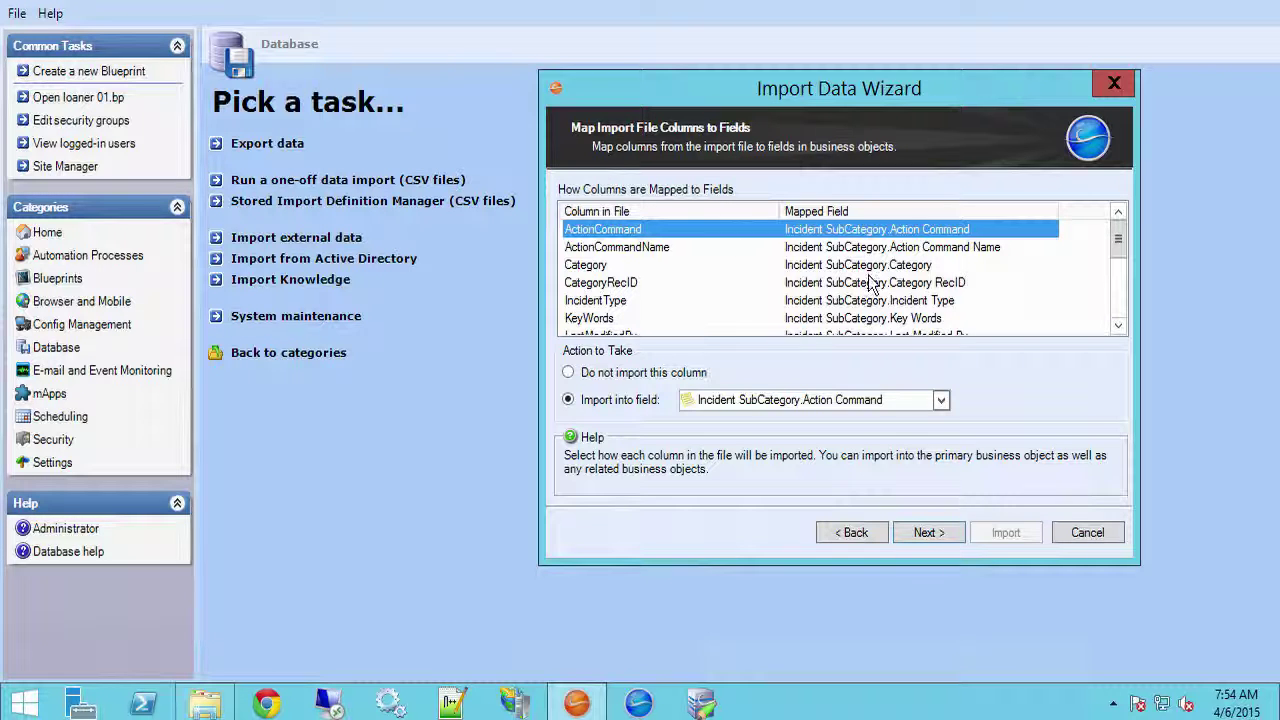
{"action": "left_click", "coordinate": [930, 532]}
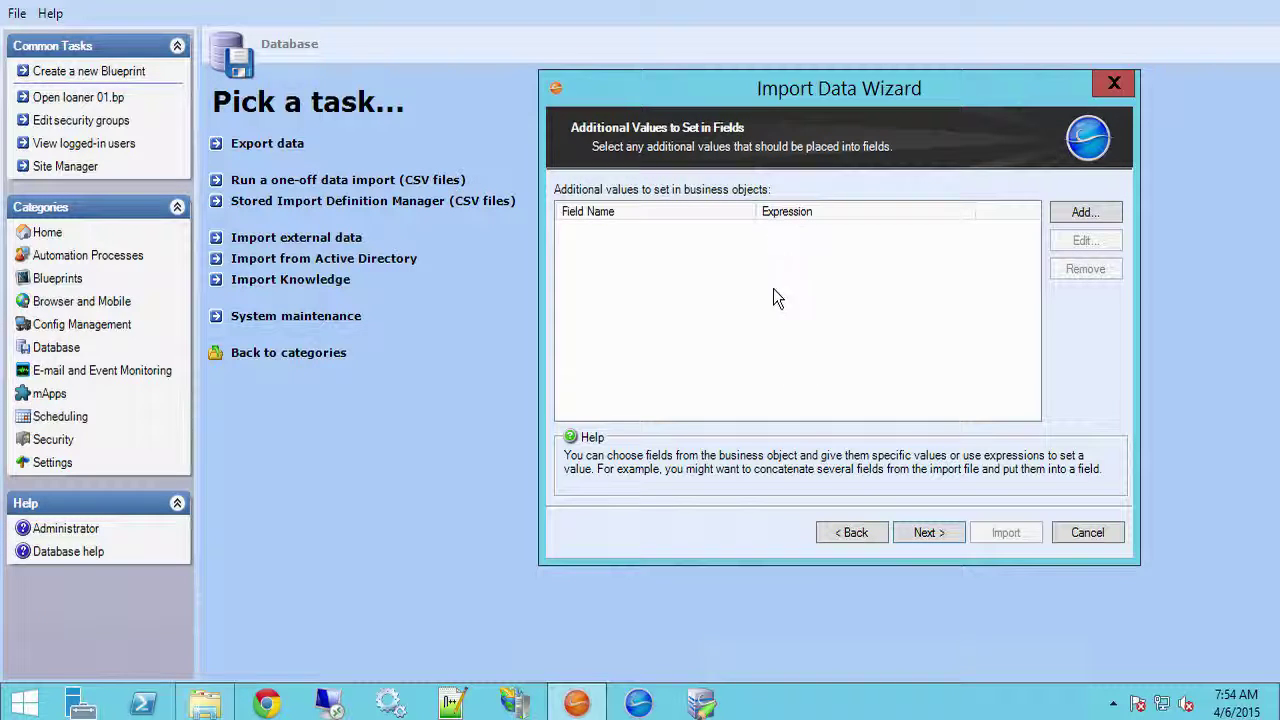
{"action": "left_click", "coordinate": [929, 532]}
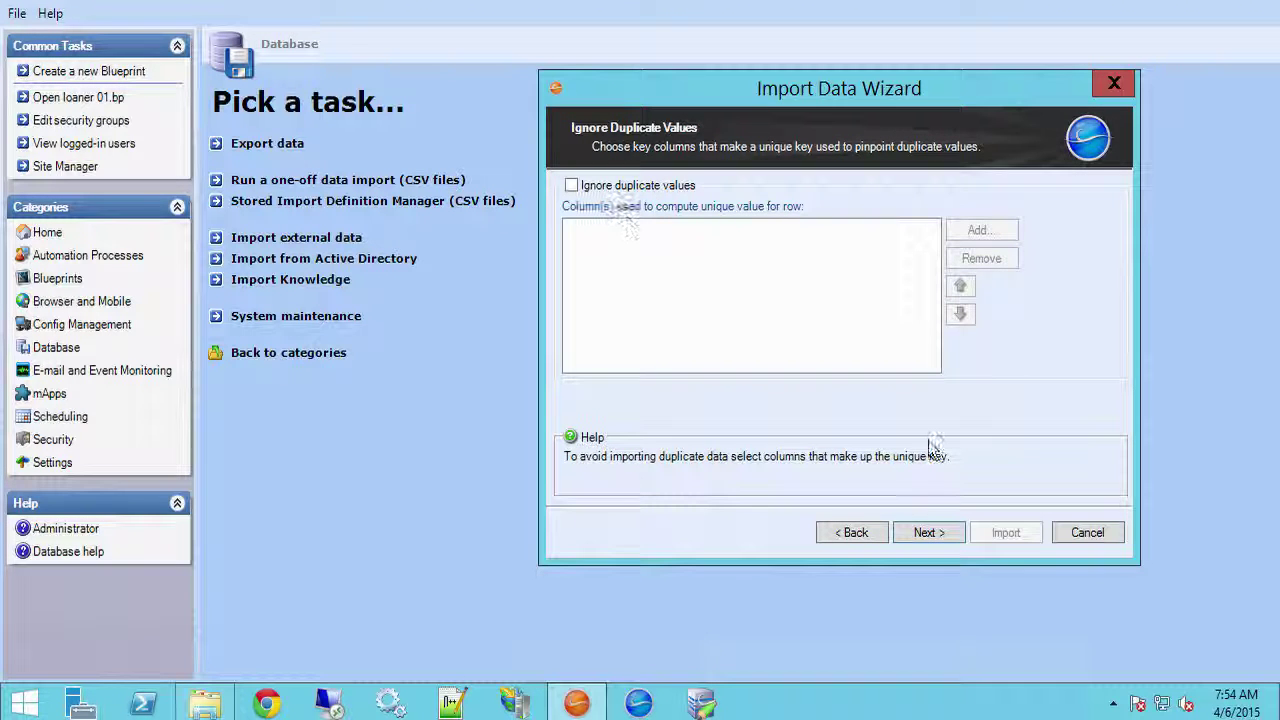
{"action": "left_click", "coordinate": [924, 532]}
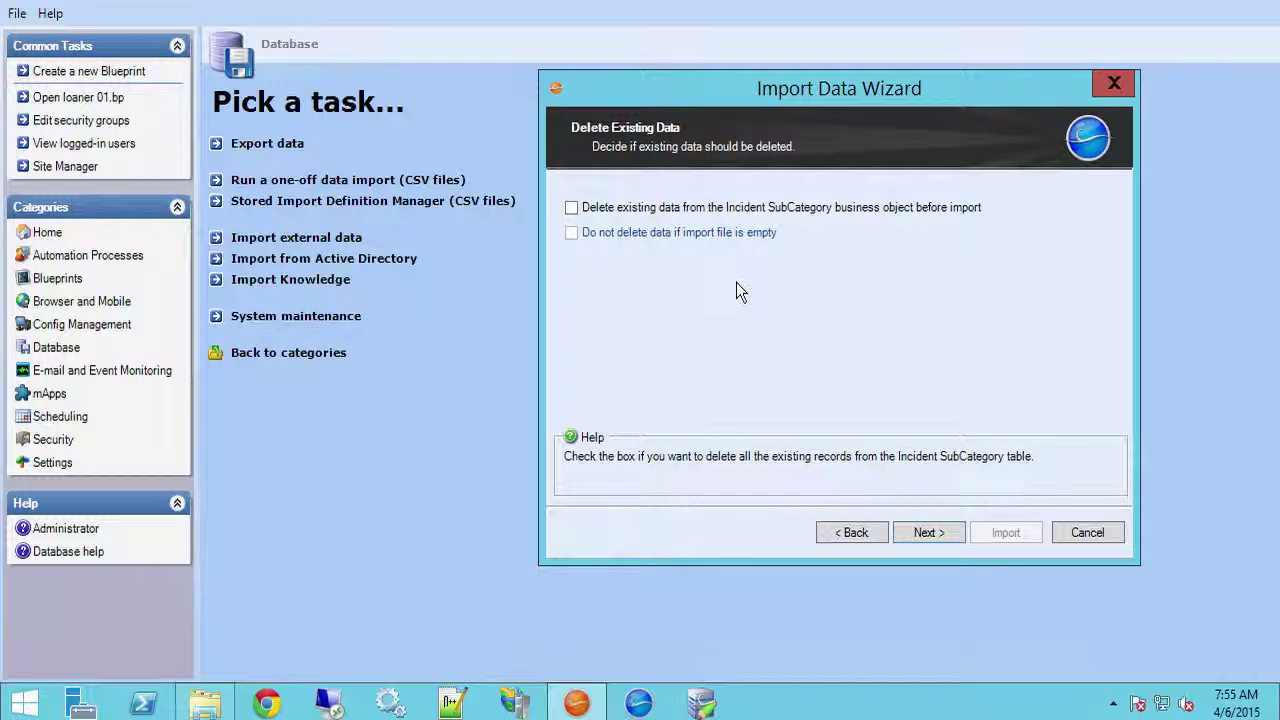
Enable deleting existing Incident SubCategory data before import unless the file is empty, and run a test import
{"action": "left_click", "coordinate": [587, 207]}
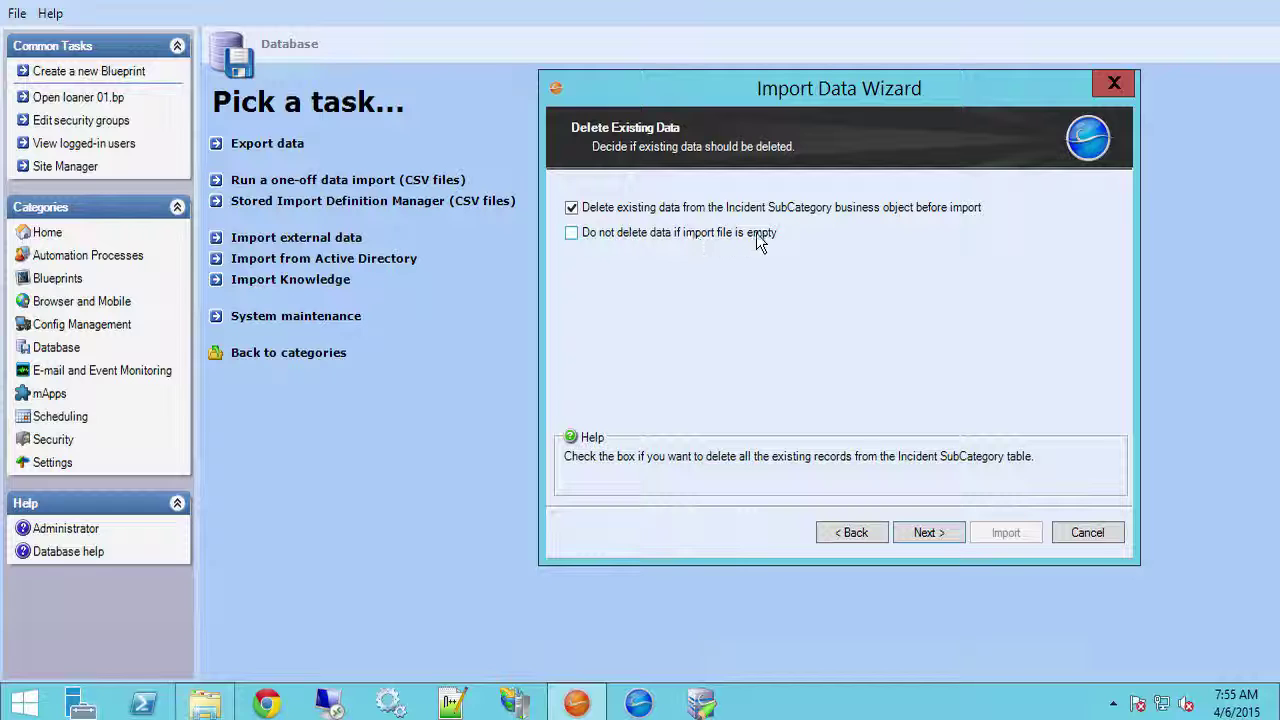
{"action": "left_click", "coordinate": [603, 238]}
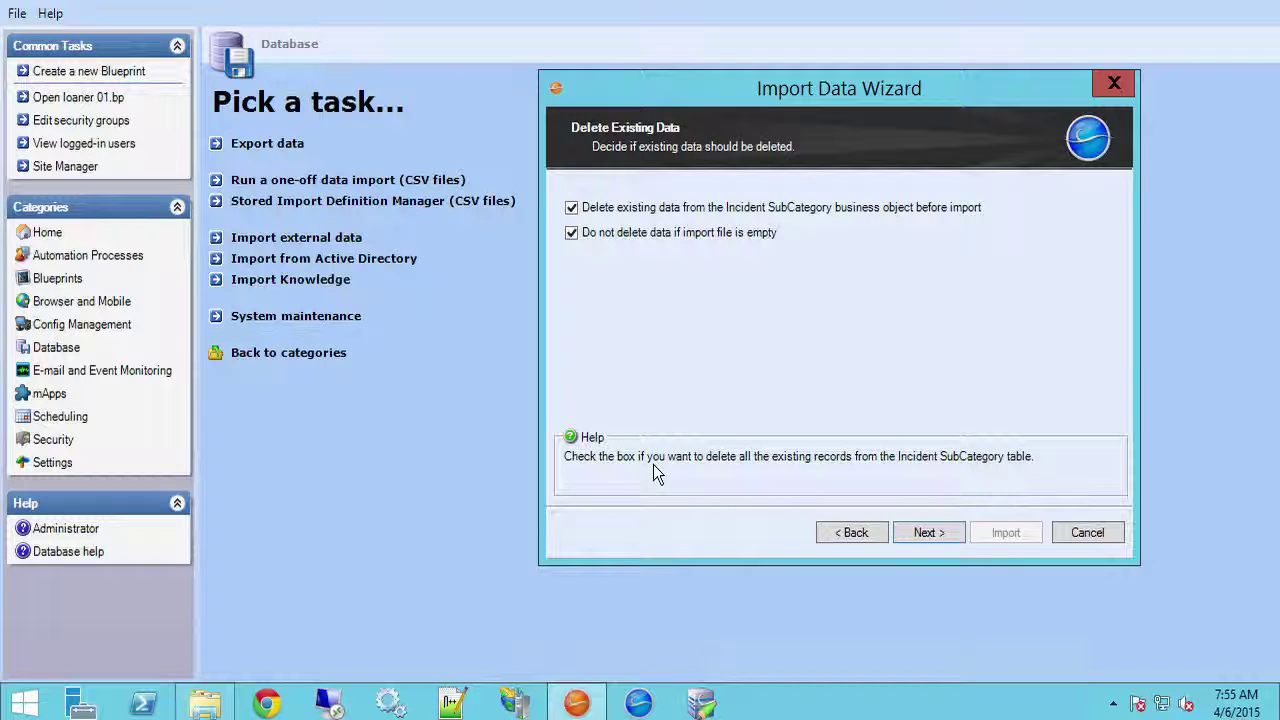
{"action": "left_click", "coordinate": [942, 538]}
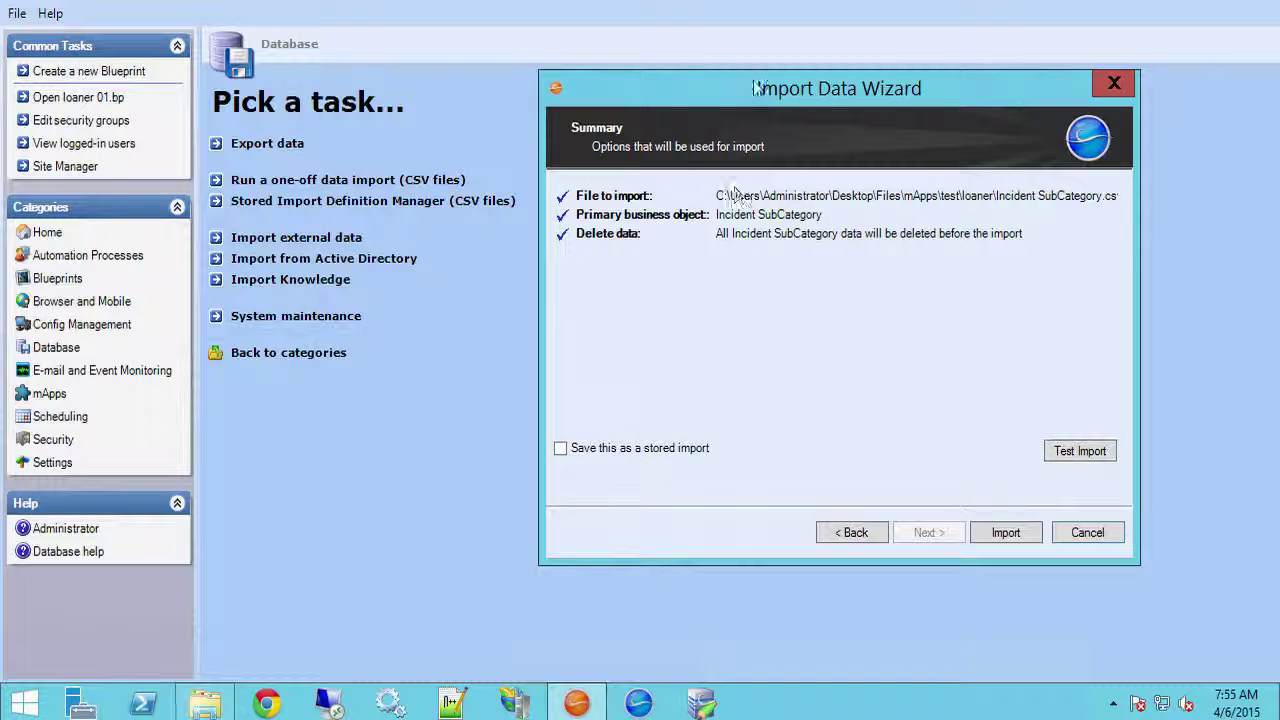
{"action": "left_click", "coordinate": [1066, 455]}
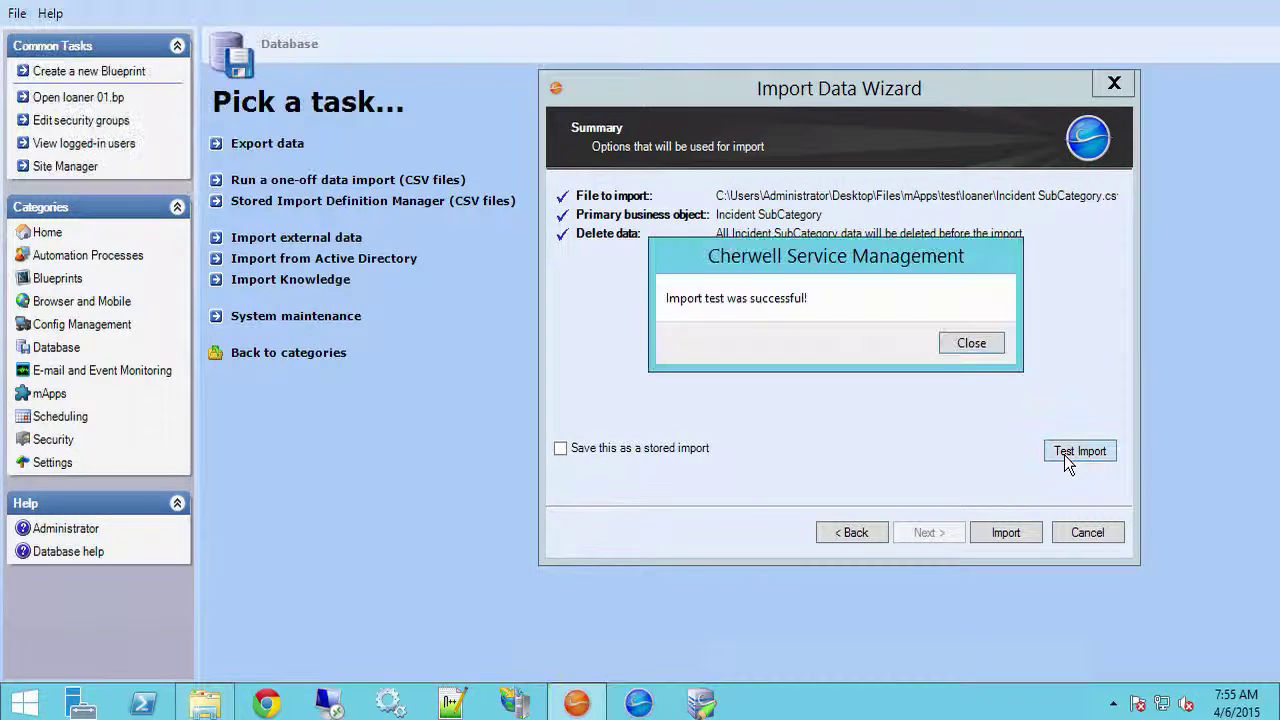
{"action": "left_click", "coordinate": [971, 345]}
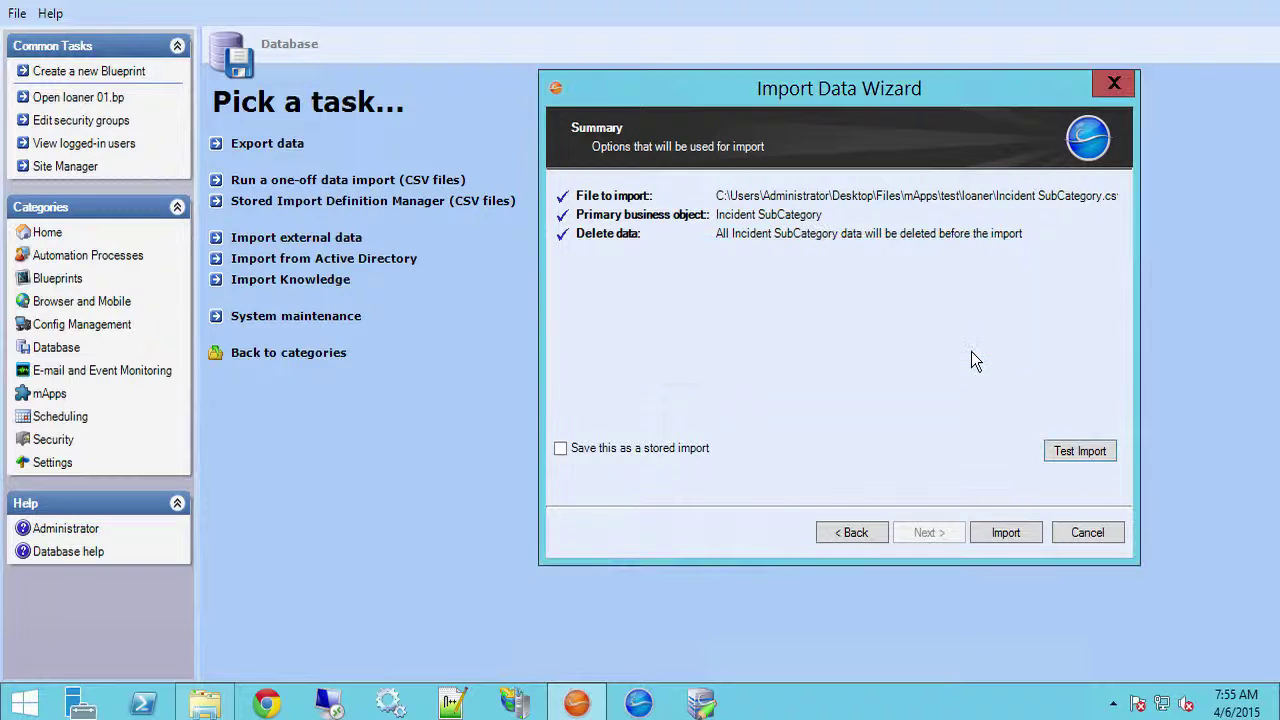
Save the configuration as a stored import named "Incident SubCategory" and run the import to completion
{"action": "left_click", "coordinate": [561, 449]}
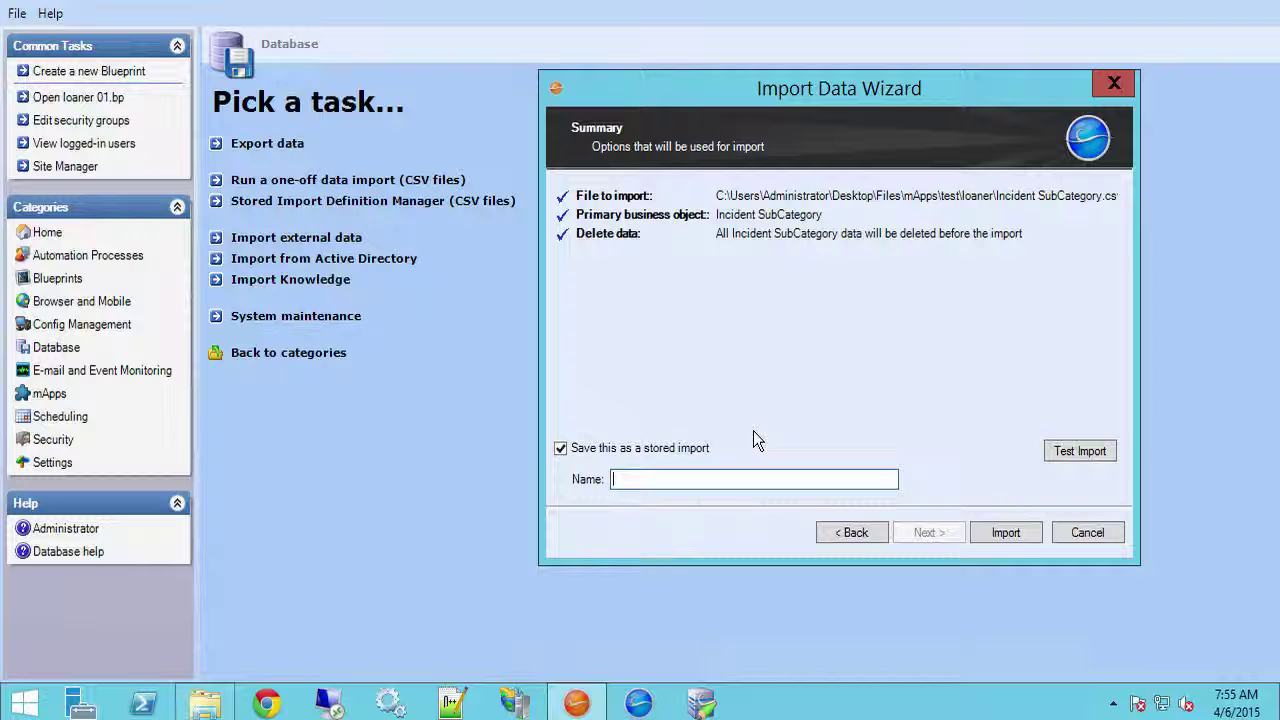
{"action": "type", "text": "Incident SubCateg"}
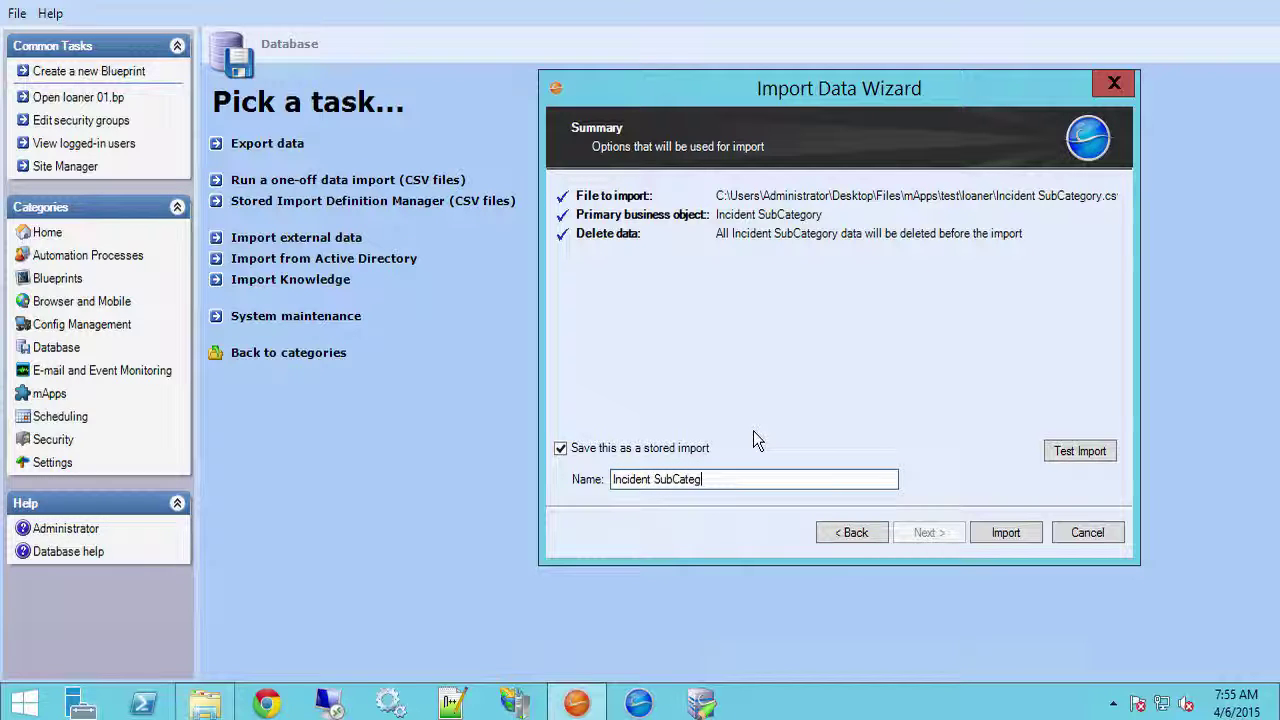
{"action": "type", "text": "ory"}
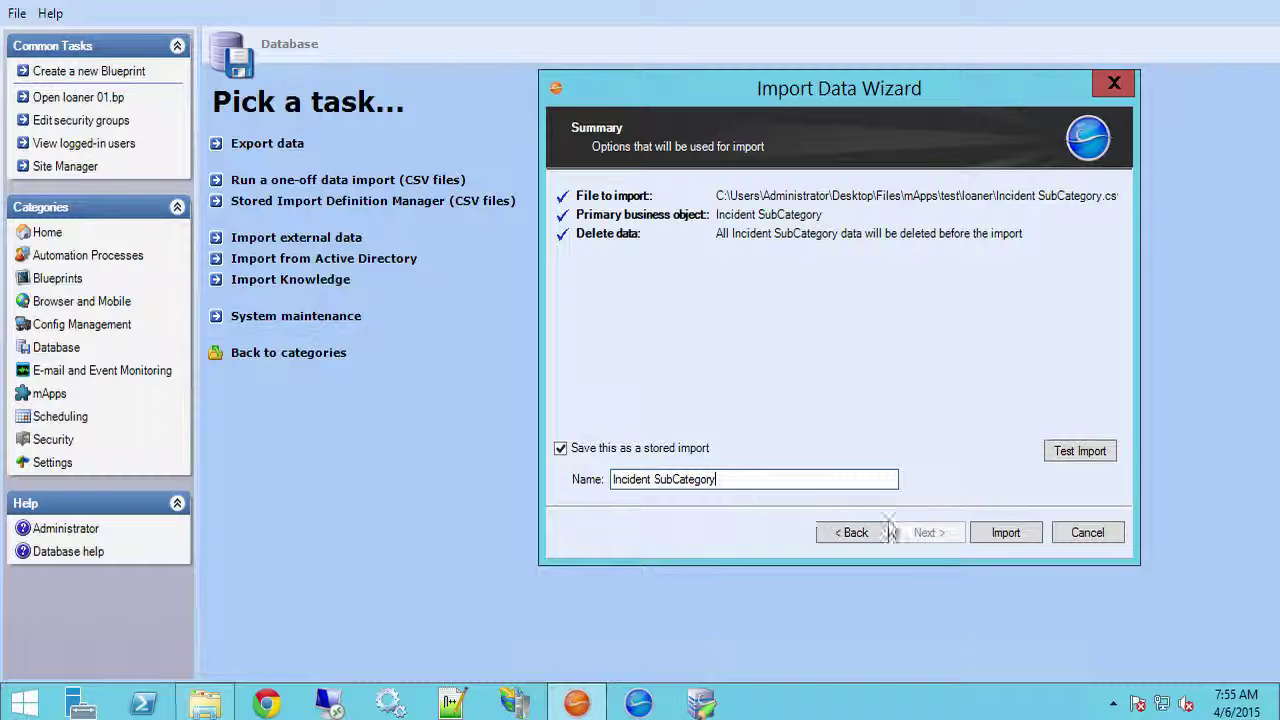
{"action": "left_click", "coordinate": [1003, 532]}
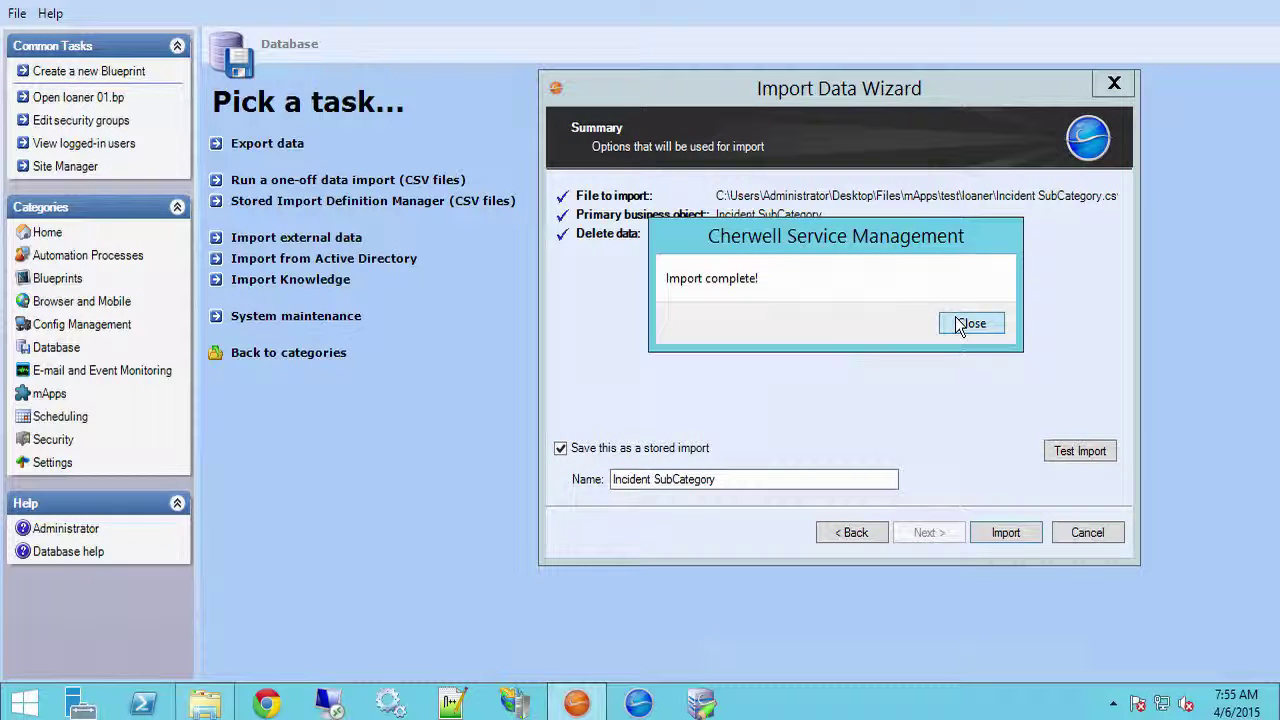
{"action": "left_click", "coordinate": [956, 321]}
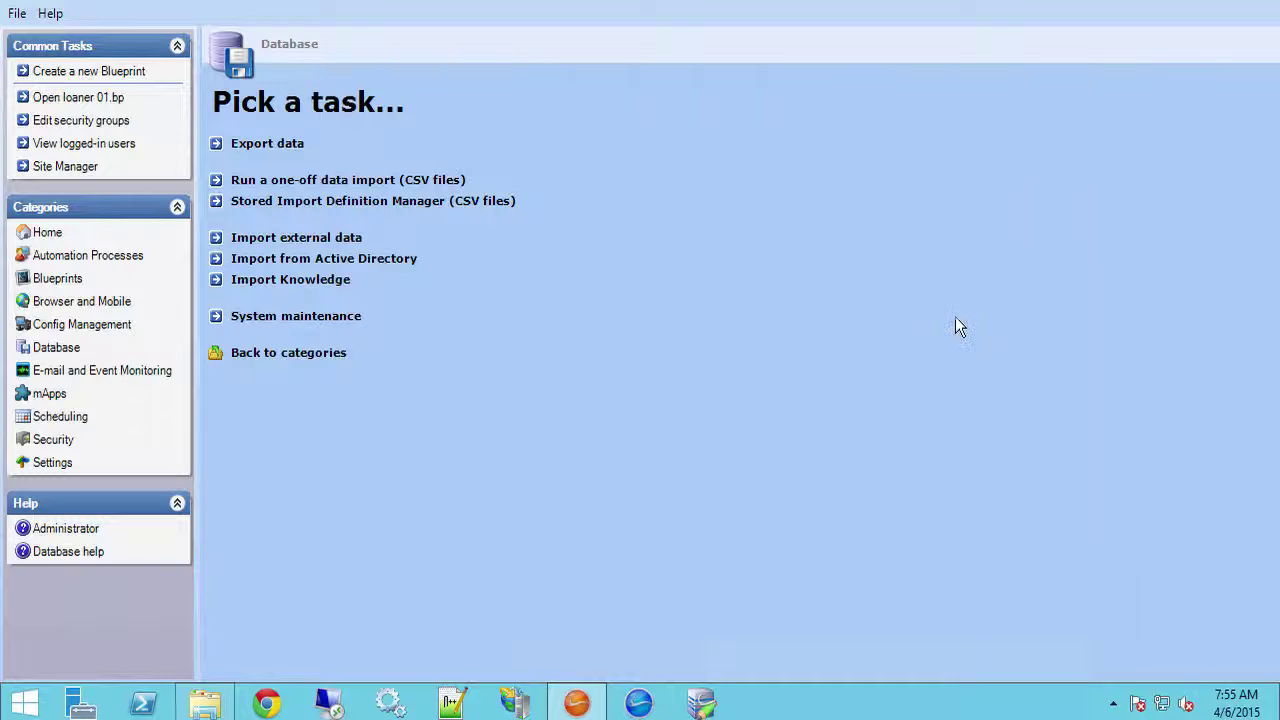
{"action": "left_click", "coordinate": [443, 205]}
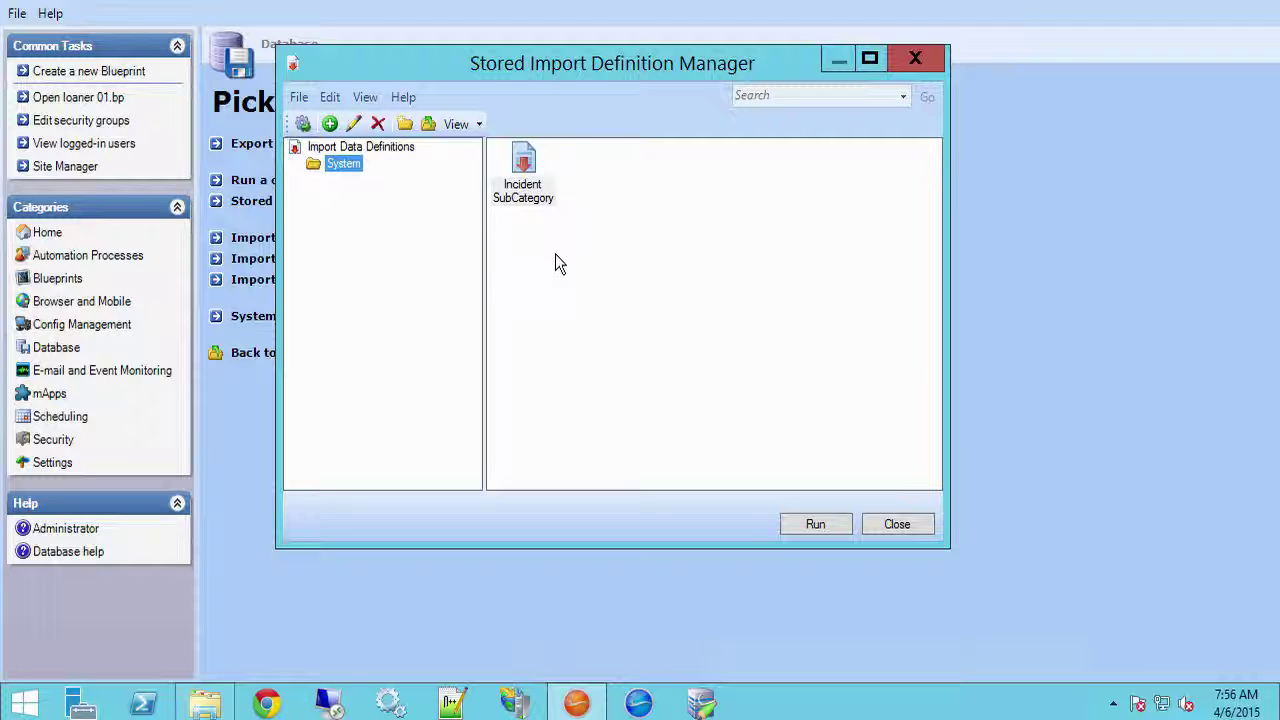
{"action": "left_click", "coordinate": [330, 125]}
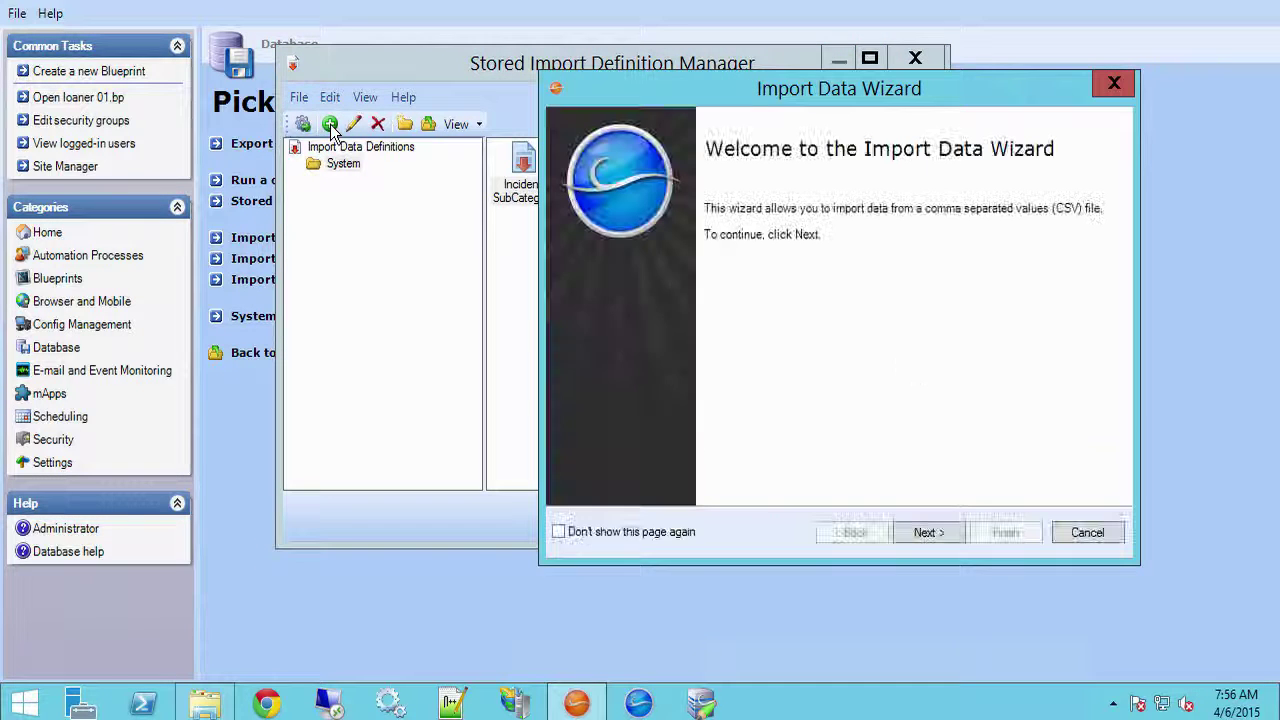
{"action": "left_click", "coordinate": [928, 532]}
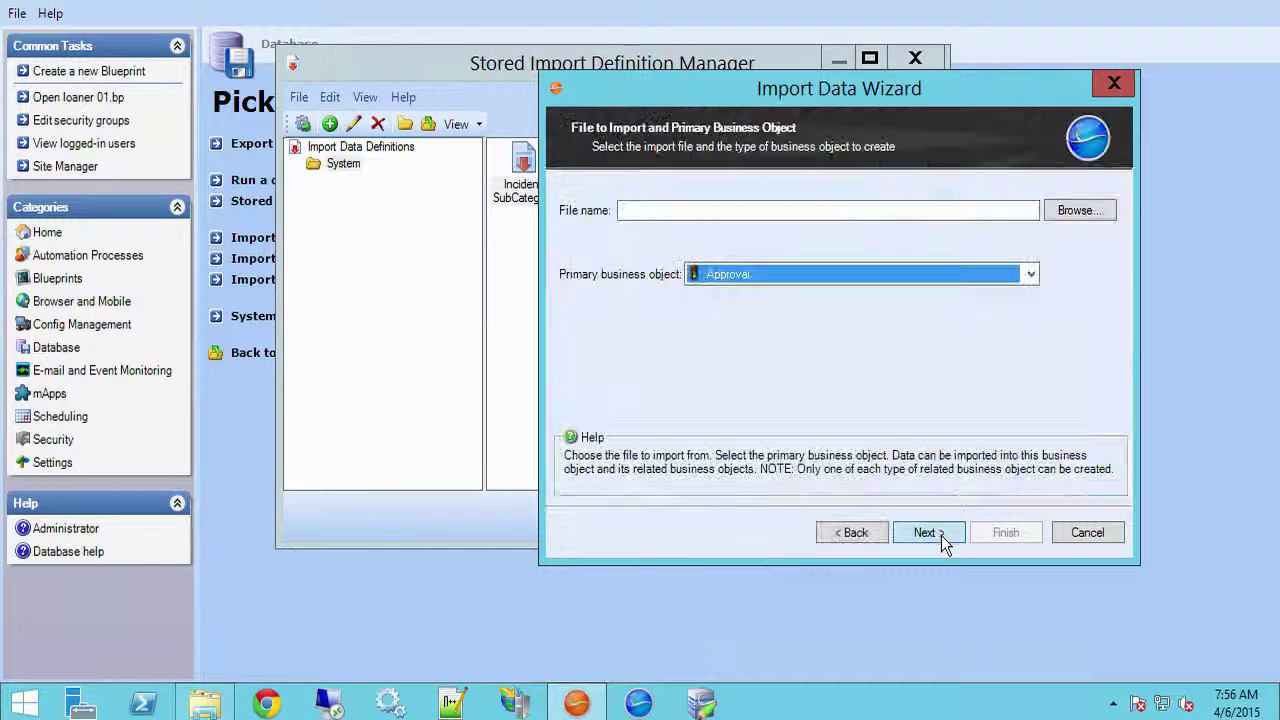
{"action": "left_click", "coordinate": [1087, 535]}
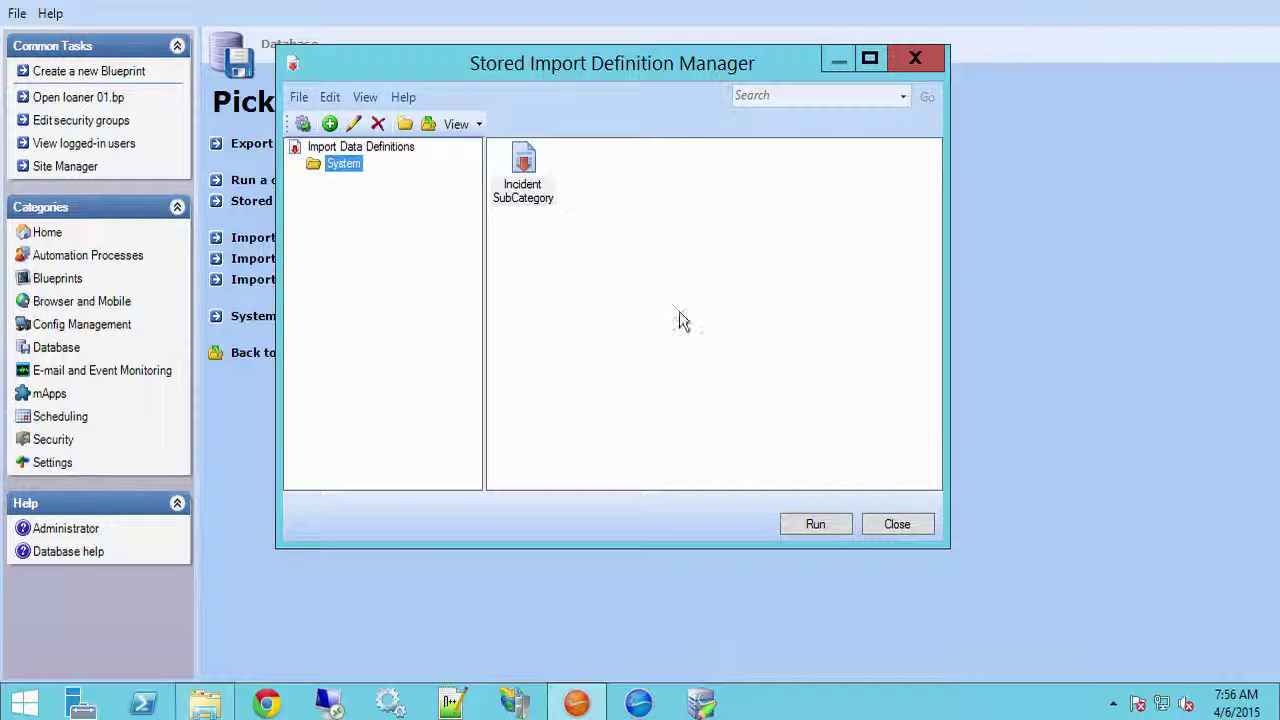
{"action": "left_click", "coordinate": [889, 524]}
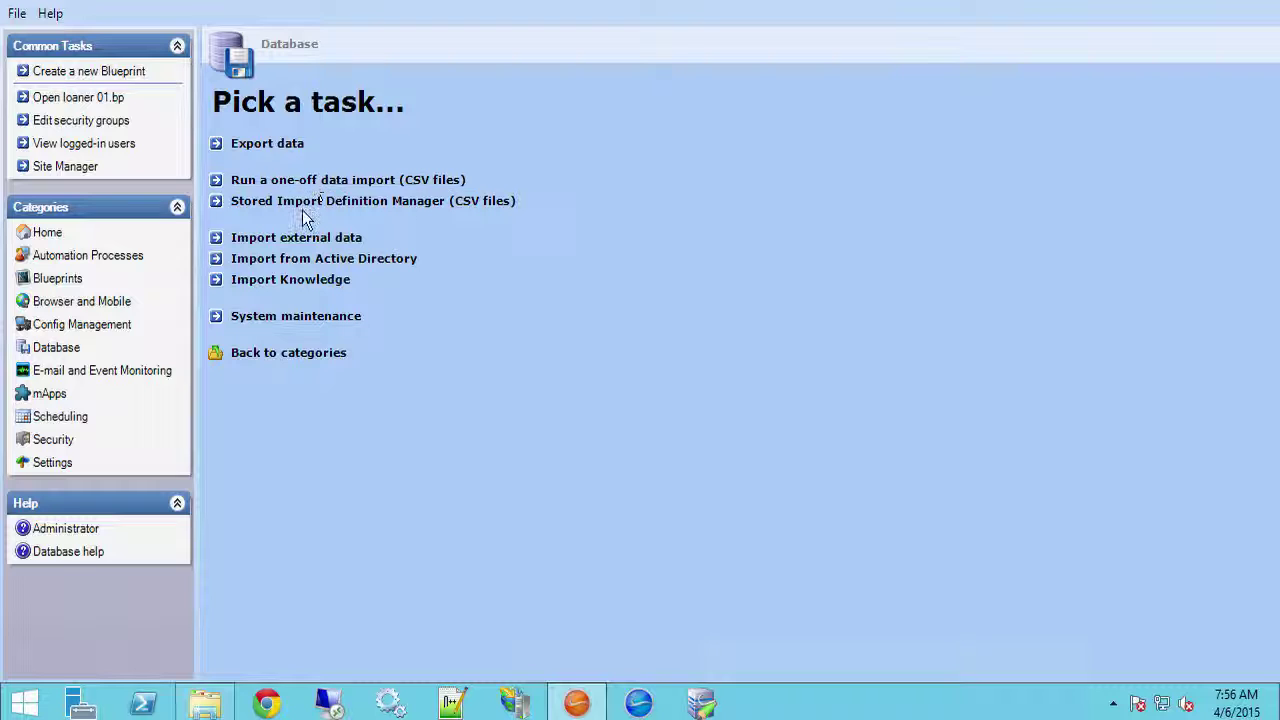
Run the stored Incident SubCategory import from the Stored Import Definition Manager and dismiss the completion message
{"action": "left_click", "coordinate": [304, 210]}
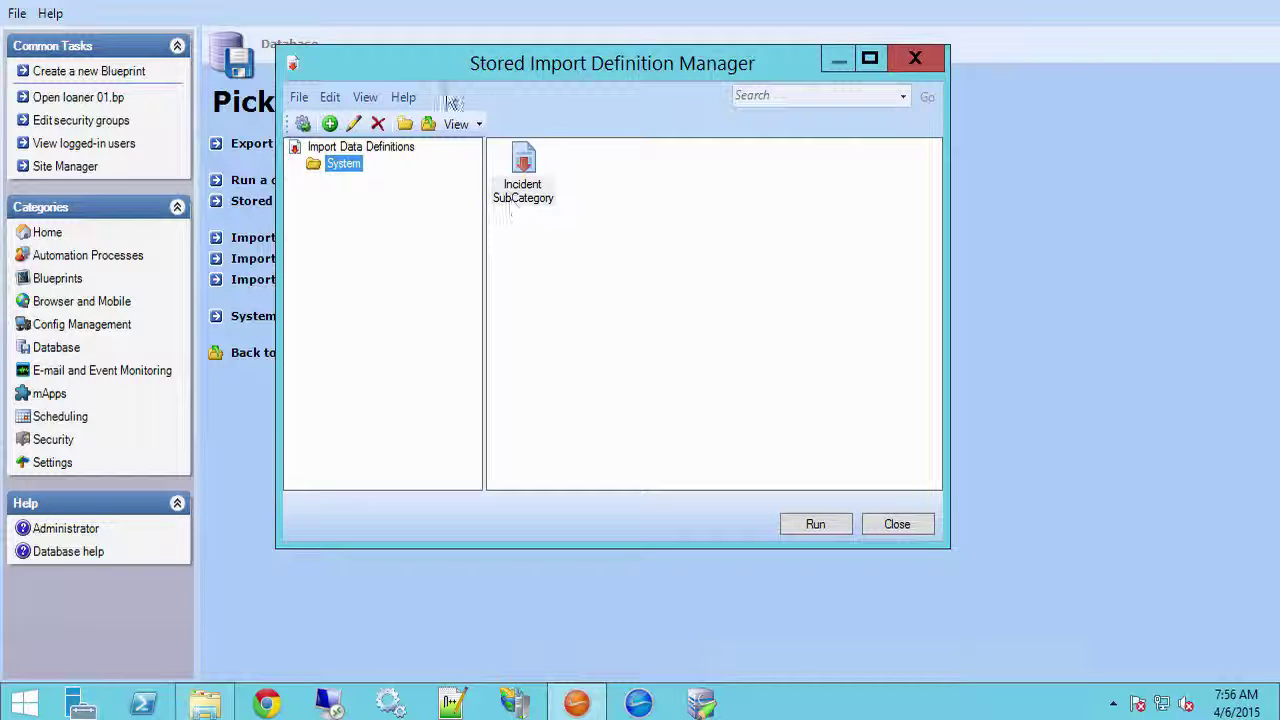
{"action": "right_click", "coordinate": [539, 200]}
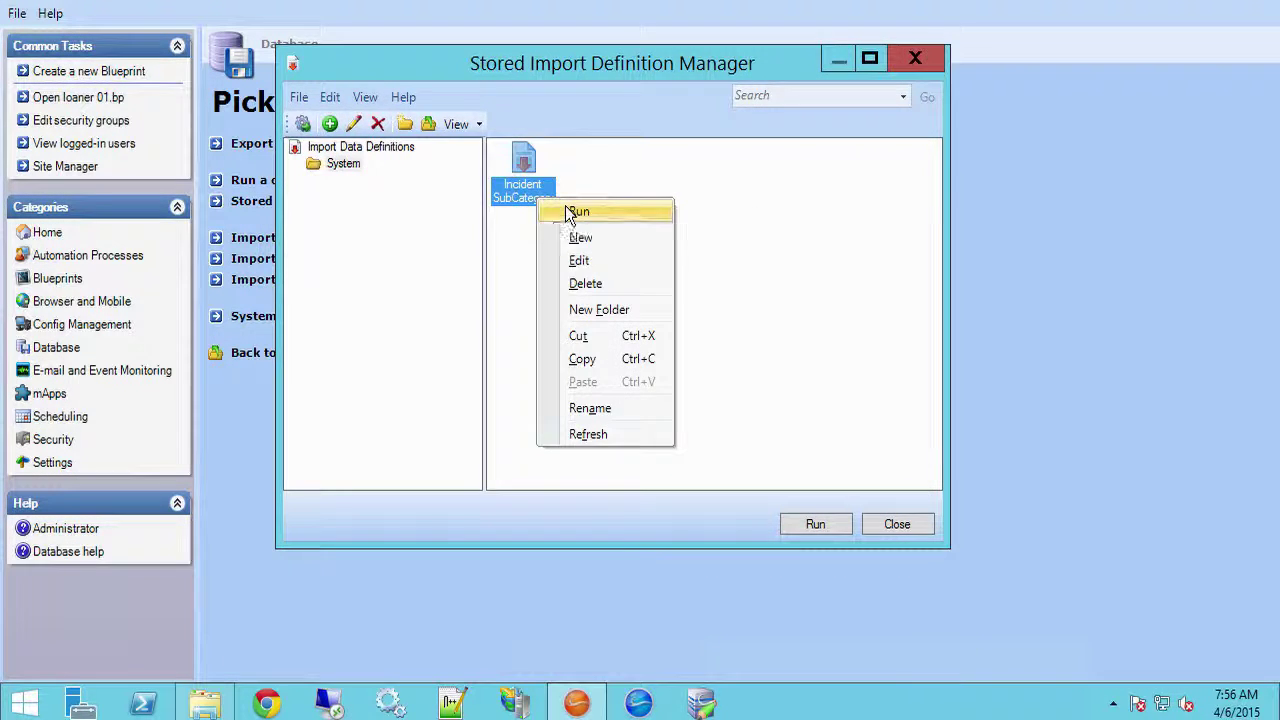
{"action": "left_click", "coordinate": [568, 208]}
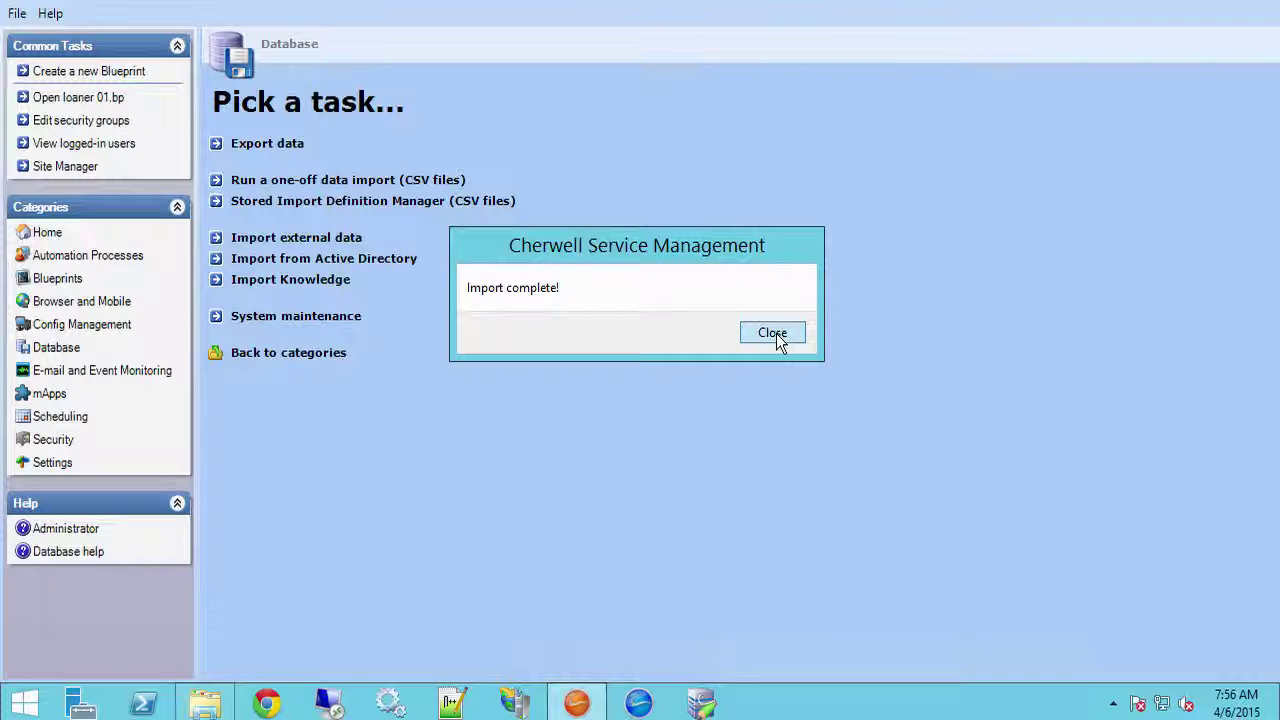
{"action": "left_click", "coordinate": [776, 333]}
Add a new item to the schedule in the Scheduling category and name it "Stored Import"
{"action": "left_click", "coordinate": [336, 356]}
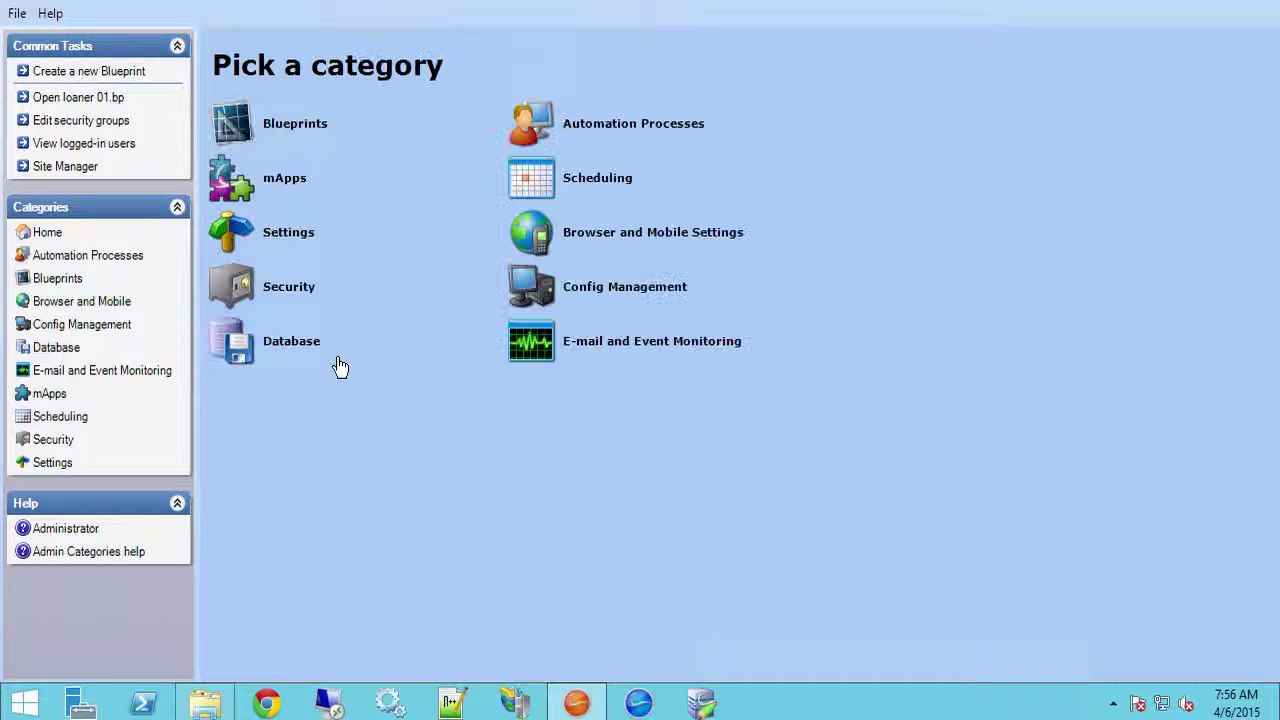
{"action": "left_click", "coordinate": [590, 178]}
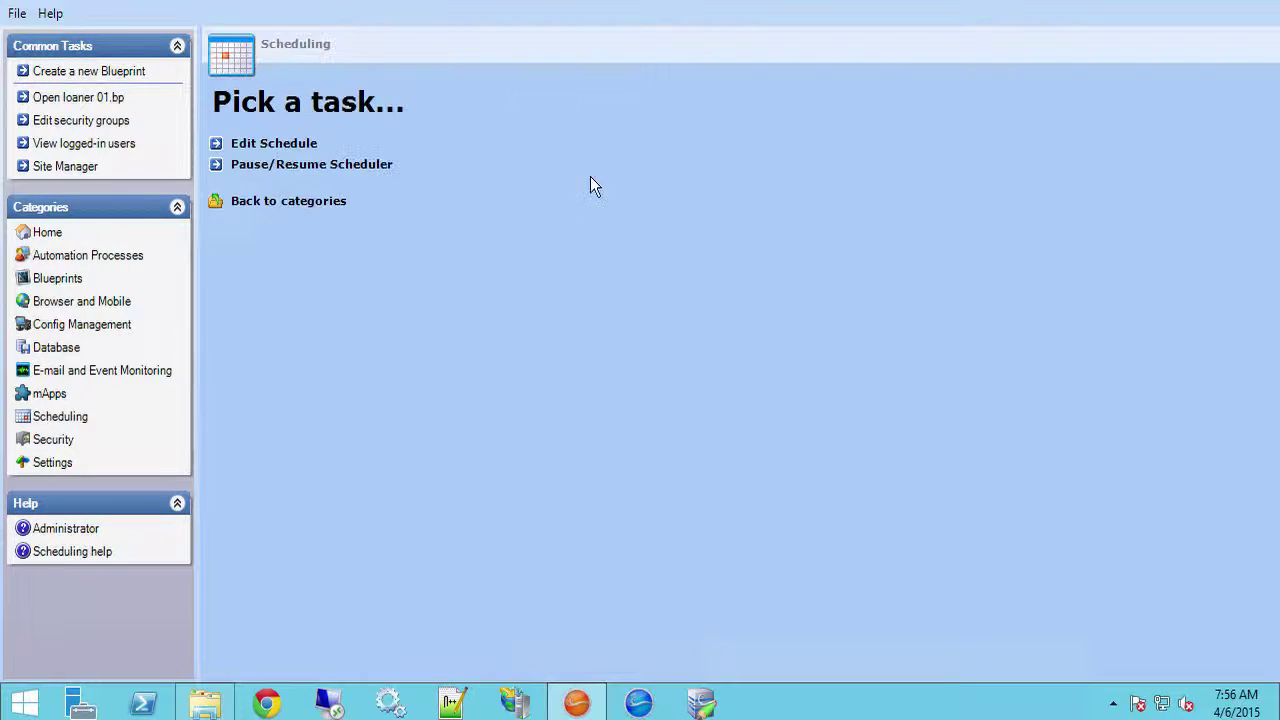
{"action": "left_click", "coordinate": [300, 148]}
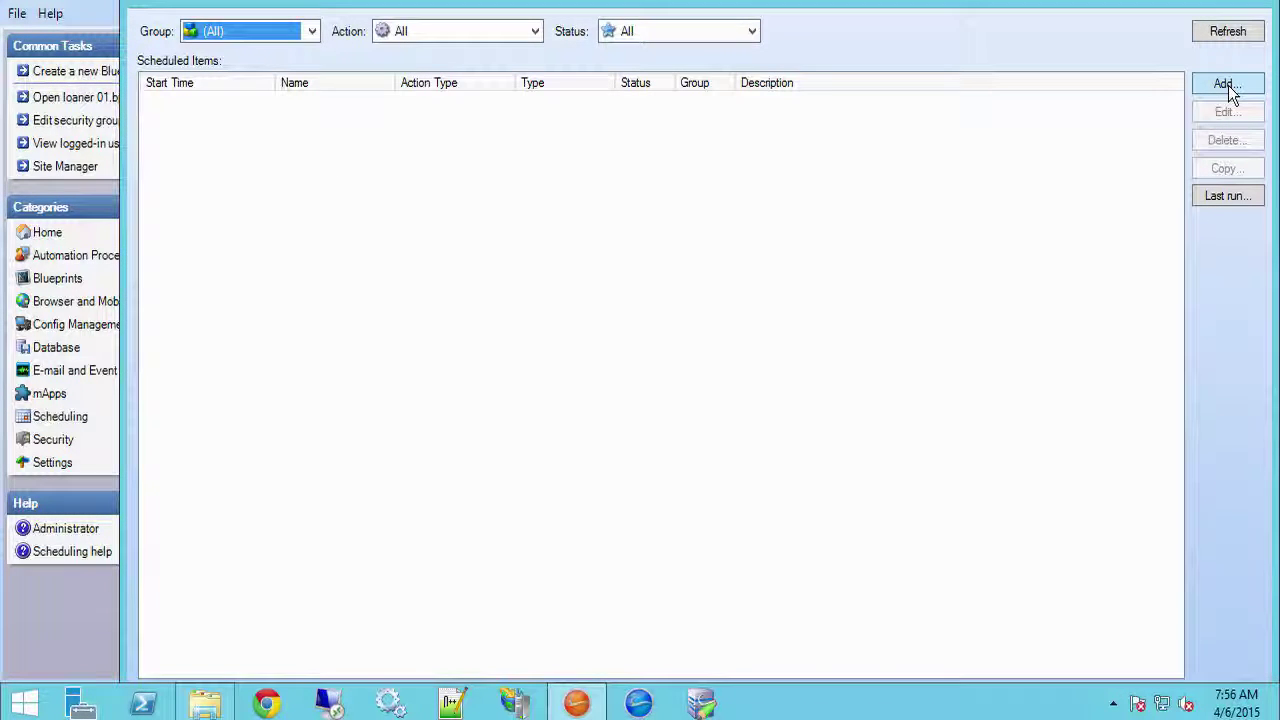
{"action": "left_click", "coordinate": [1229, 88]}
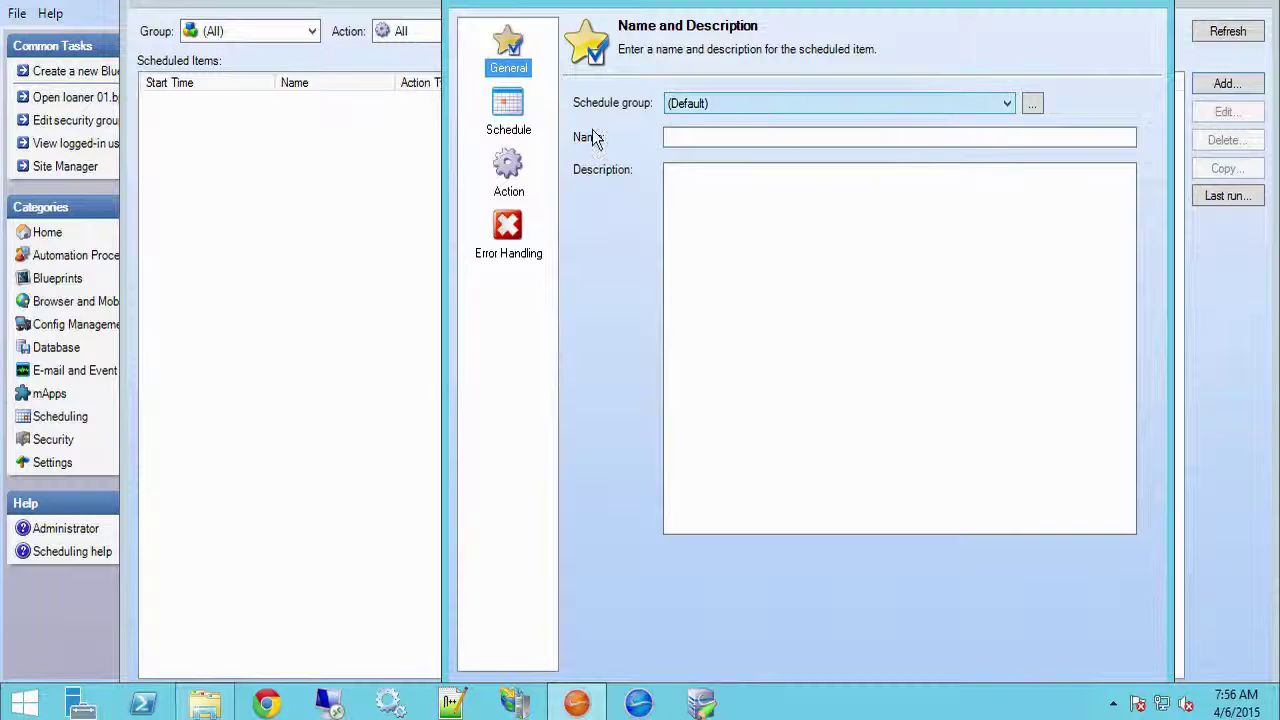
{"action": "left_click", "coordinate": [685, 137]}
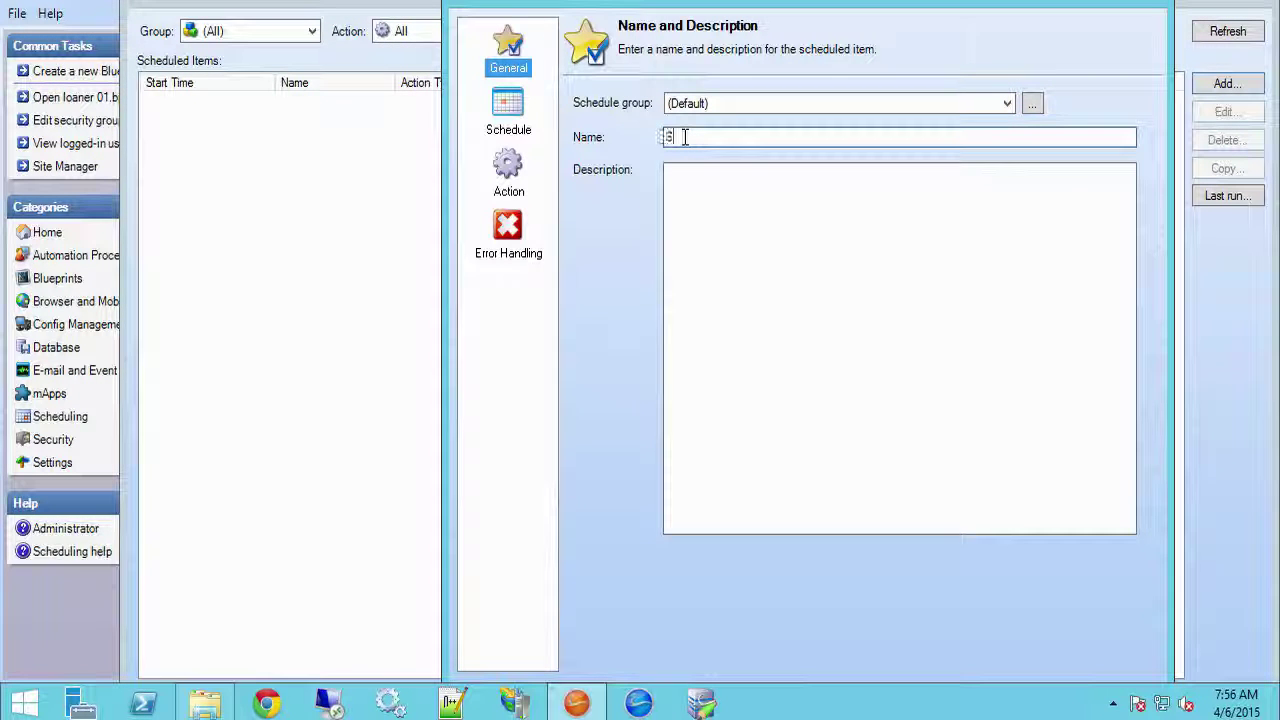
{"action": "type", "text": "Stored "}
{"action": "type", "text": "In"}
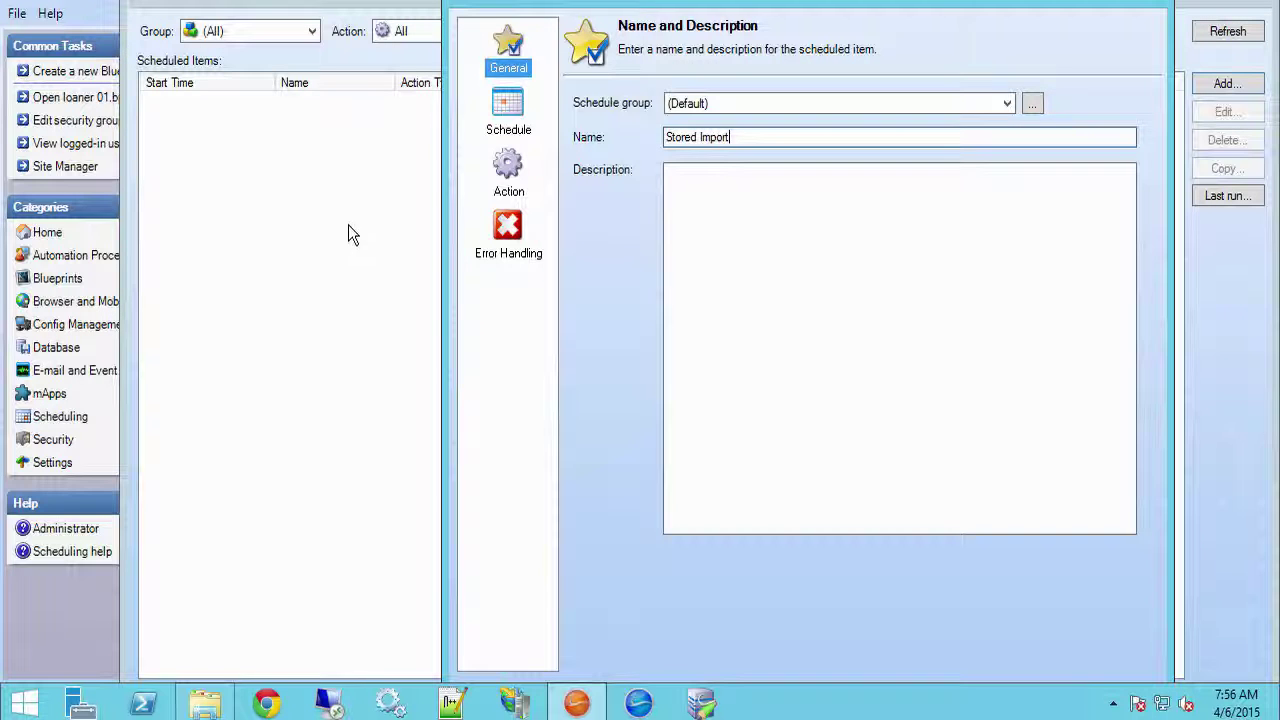
Set the scheduled item's action to Import from file
{"action": "left_click", "coordinate": [507, 175]}
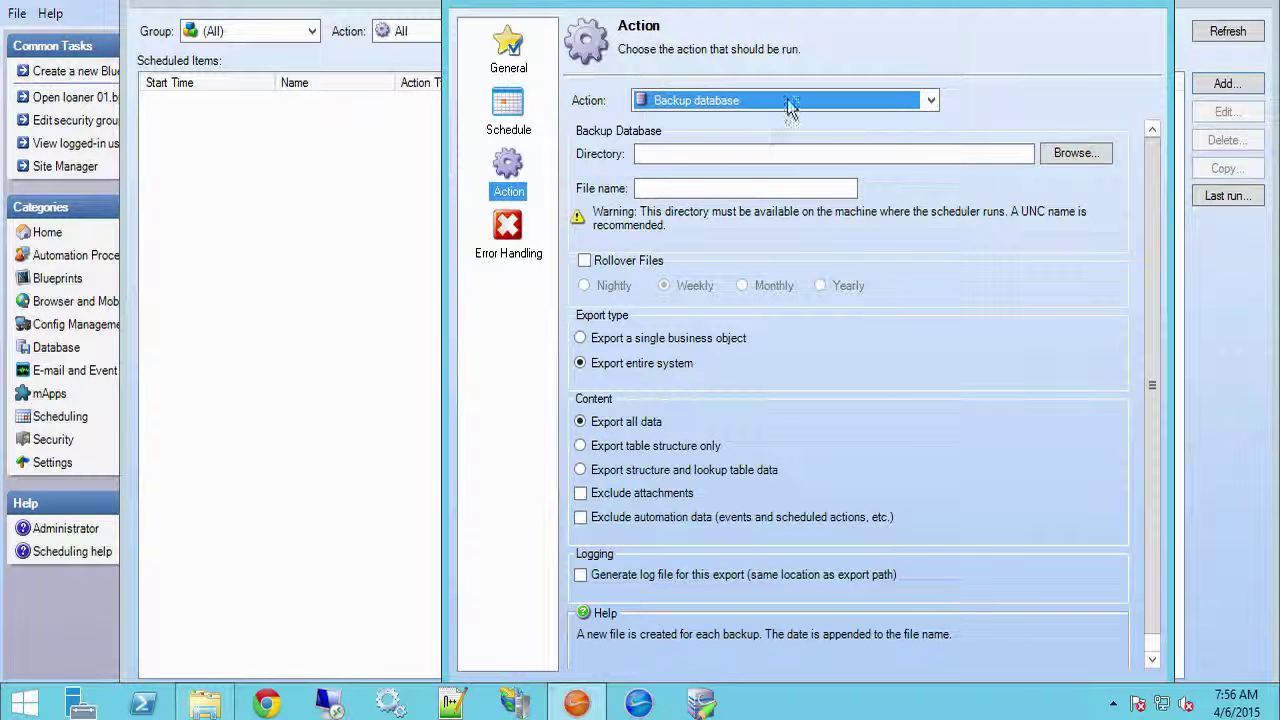
{"action": "scroll", "coordinate": [920, 100], "scroll_direction": "down", "scroll_amount": 2}
{"action": "left_click", "coordinate": [930, 100]}
{"action": "left_click", "coordinate": [848, 175]}
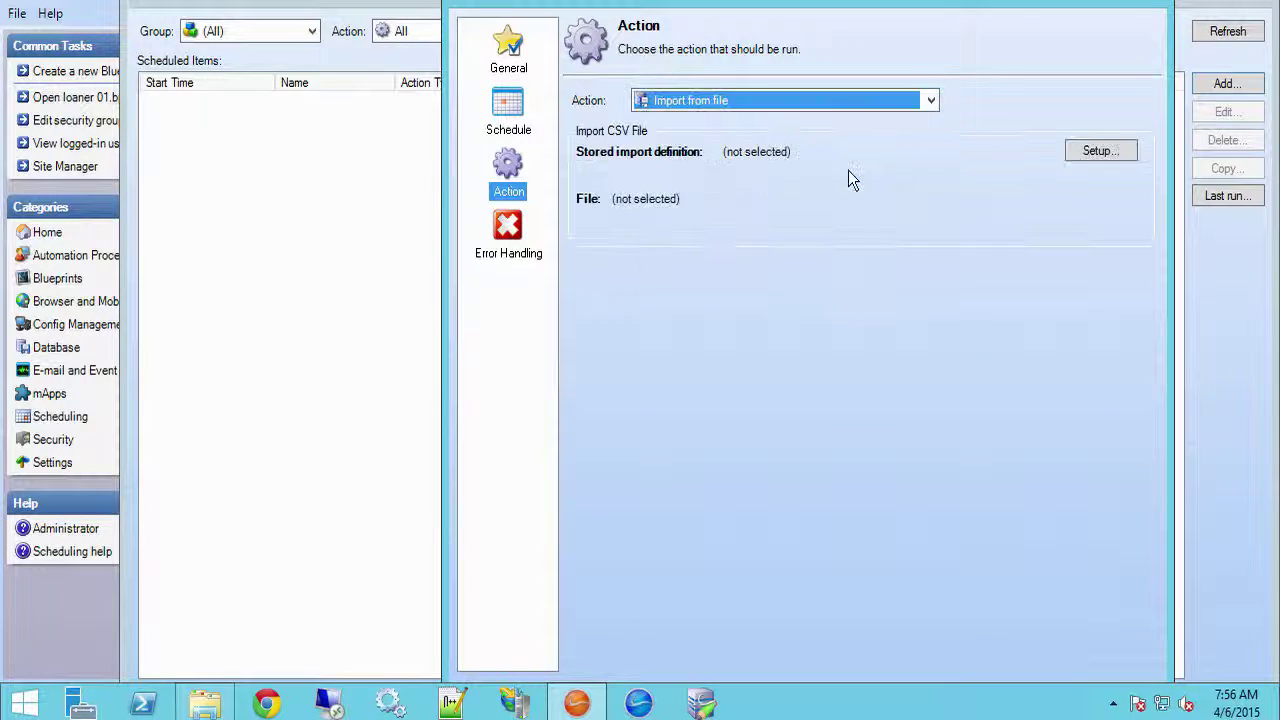
Set up the scheduled import action to use the stored Incident SubCategory import definition and its CSV file
{"action": "left_click", "coordinate": [1101, 153]}
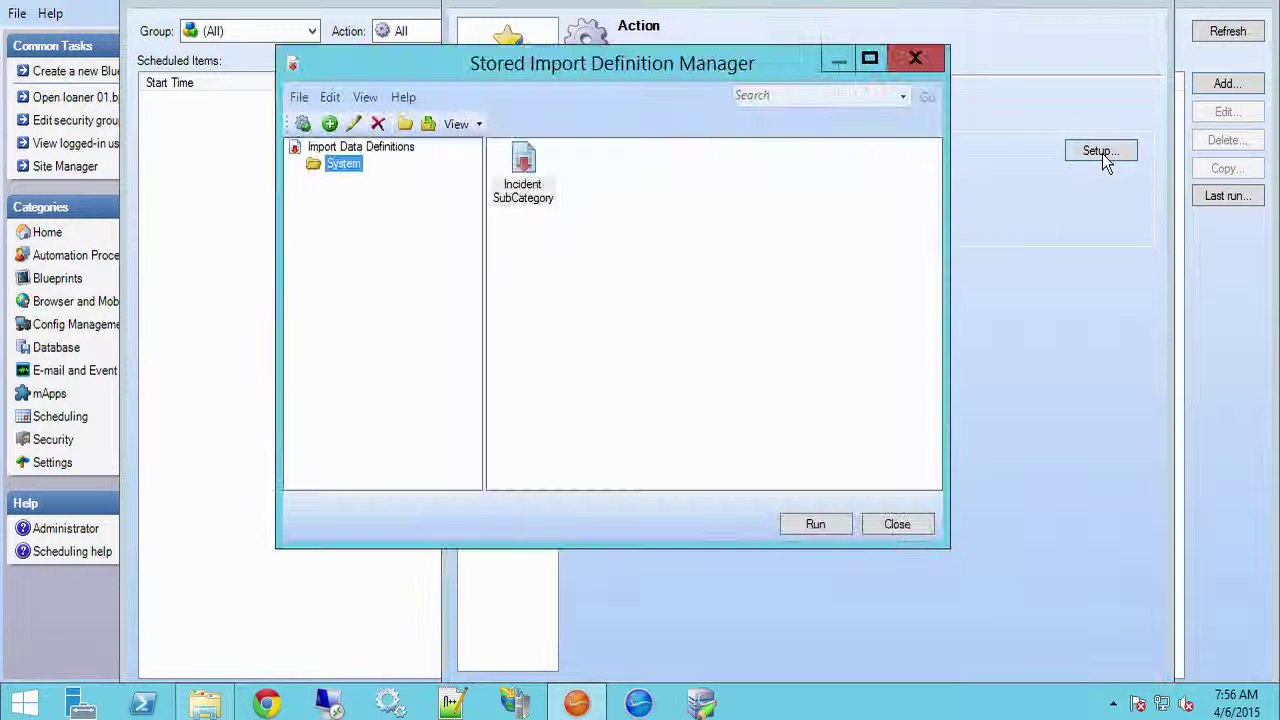
{"action": "left_click", "coordinate": [521, 192]}
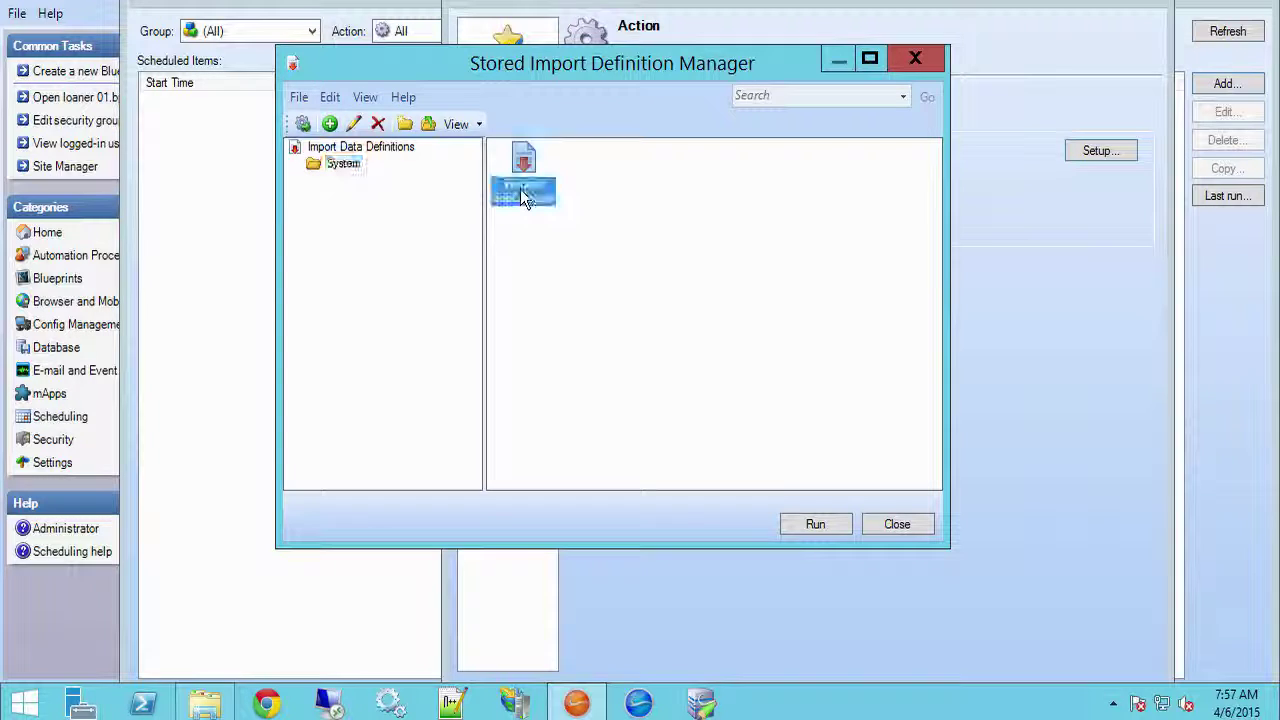
{"action": "left_click", "coordinate": [819, 527]}
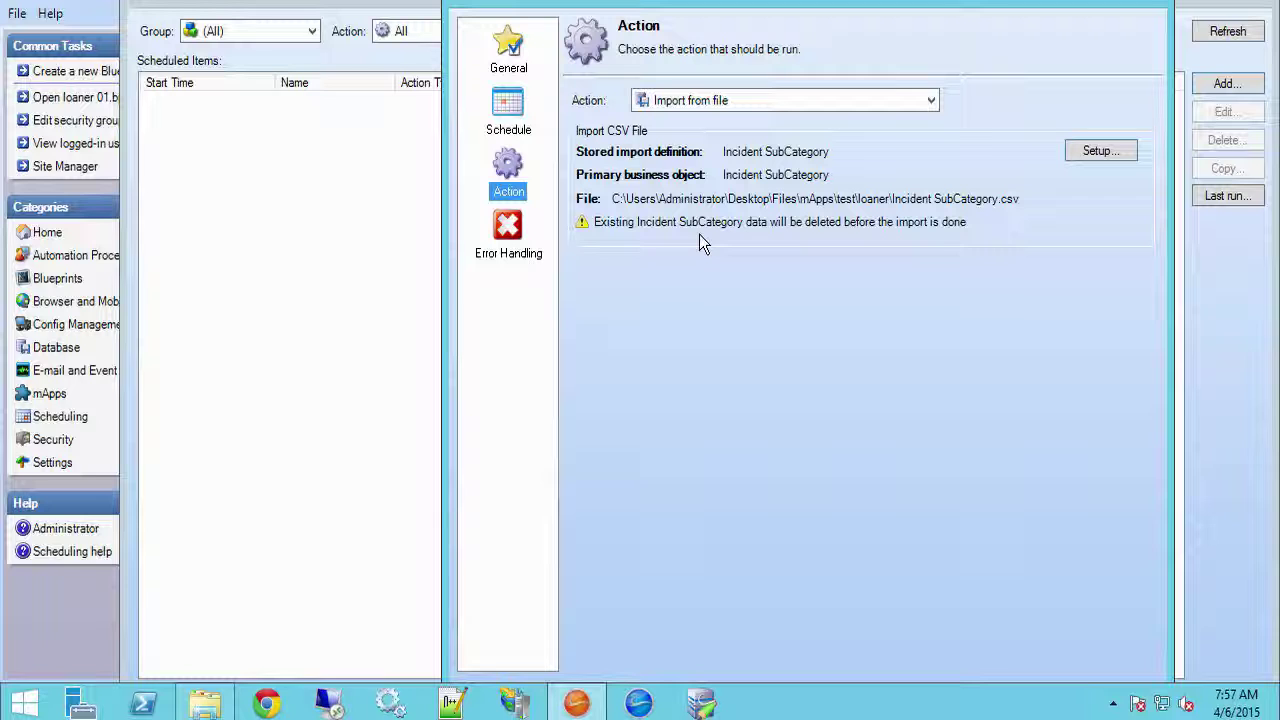
Schedule the item as recurring, with a daily recurrence on every weekday
{"action": "left_click", "coordinate": [498, 106]}
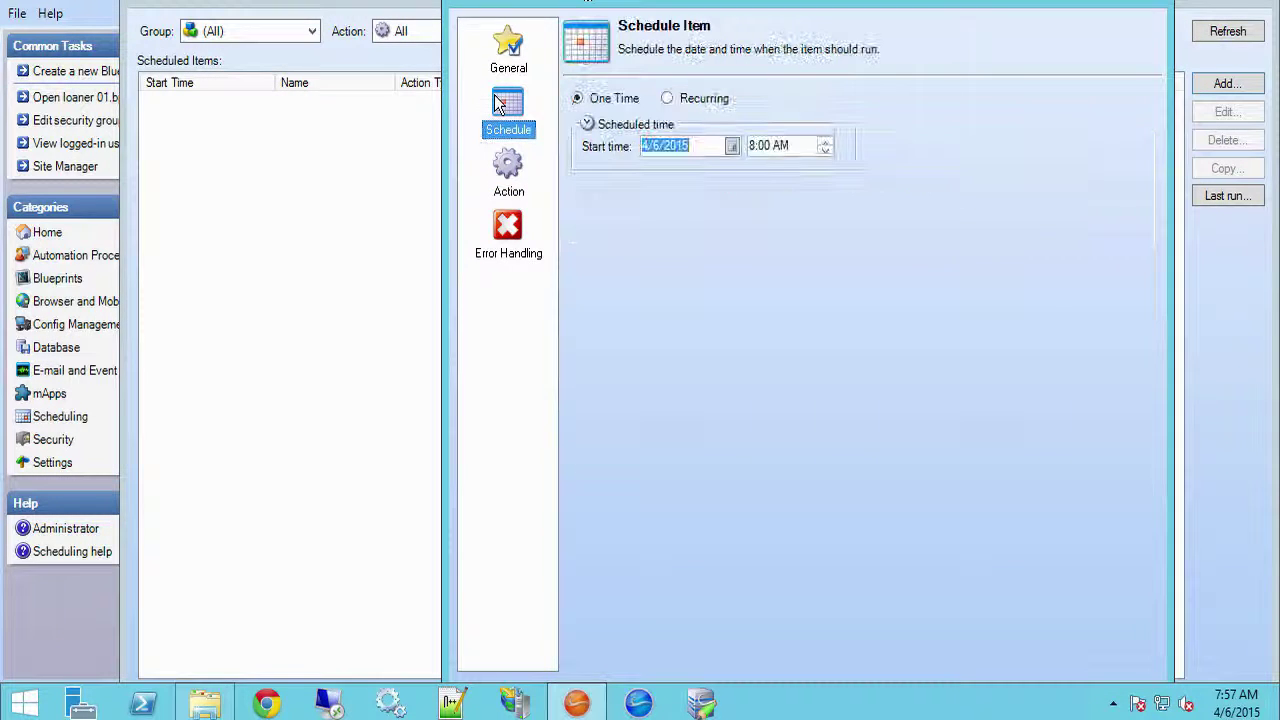
{"action": "left_click", "coordinate": [668, 99]}
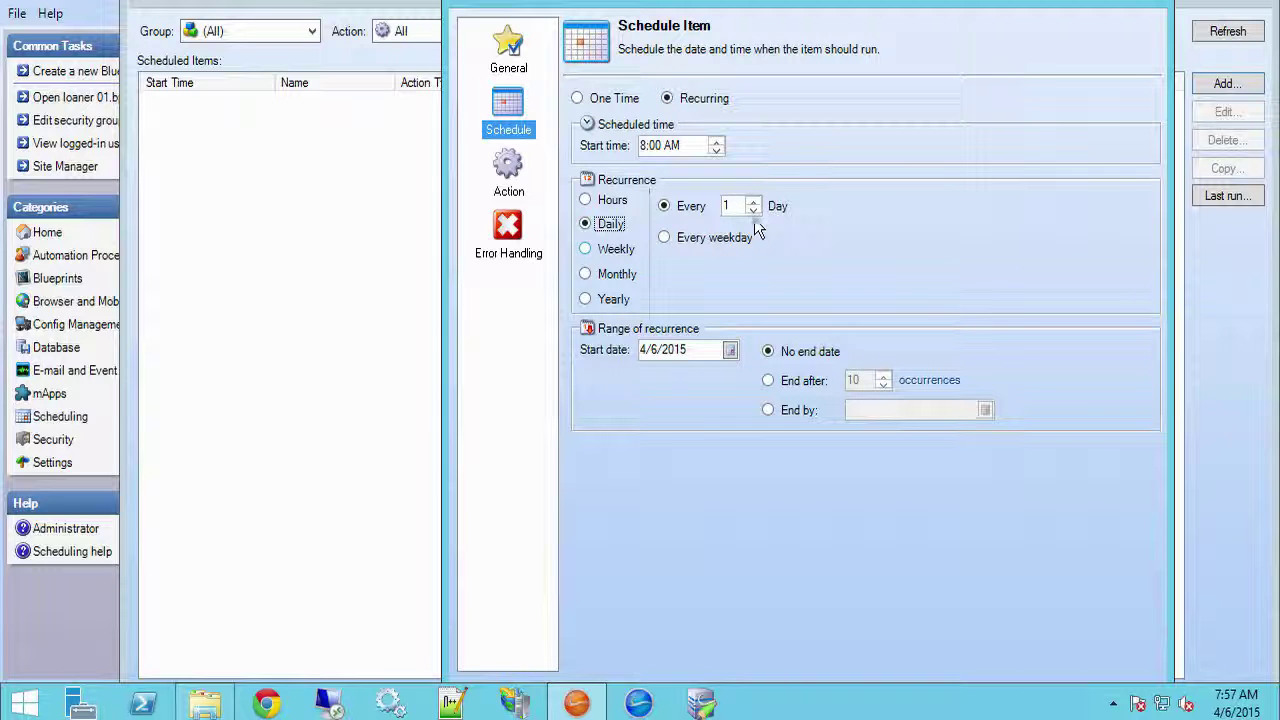
{"action": "left_click", "coordinate": [676, 242]}
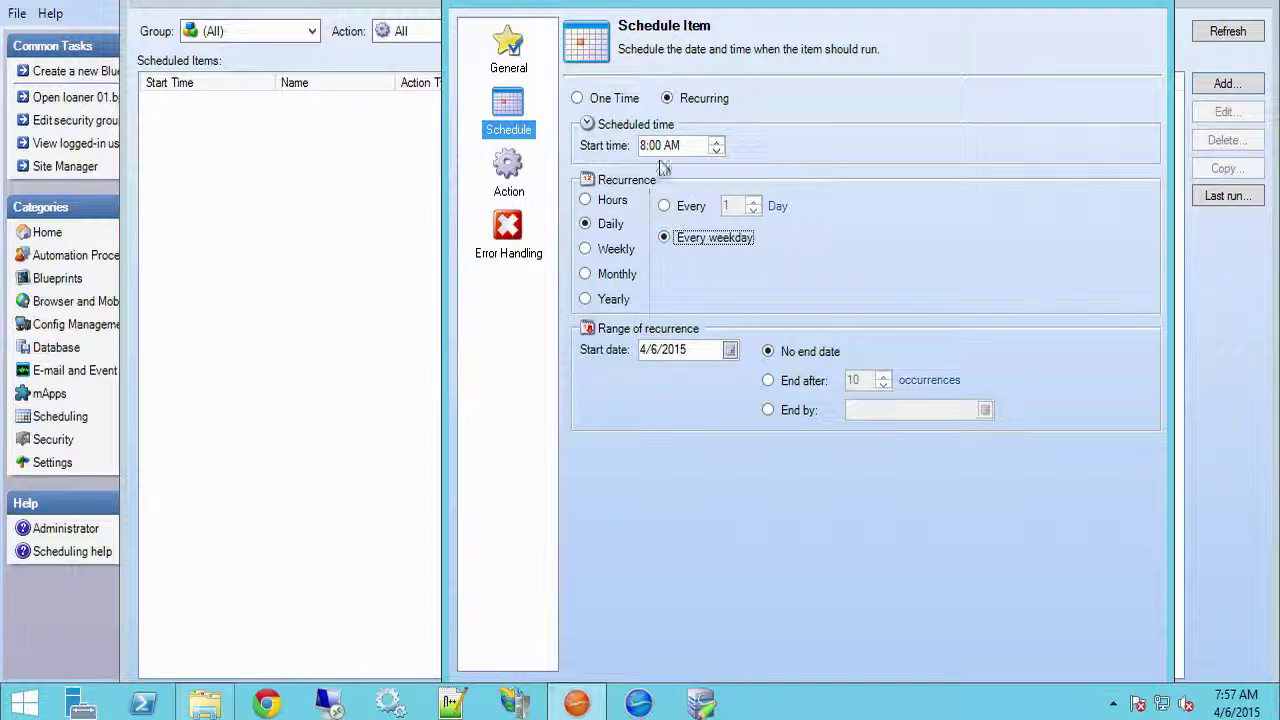